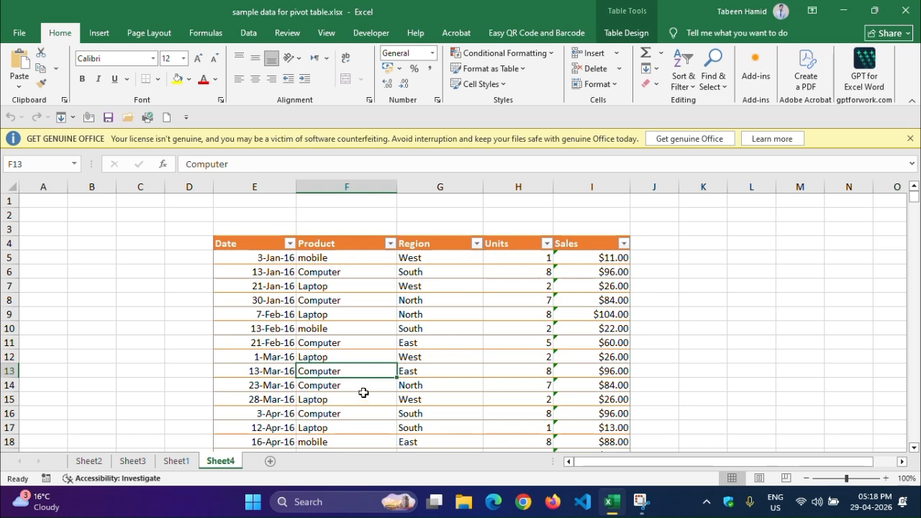
Dismiss the Office licence notice and look through the sales records in the table on Sheet4
click(912, 141)
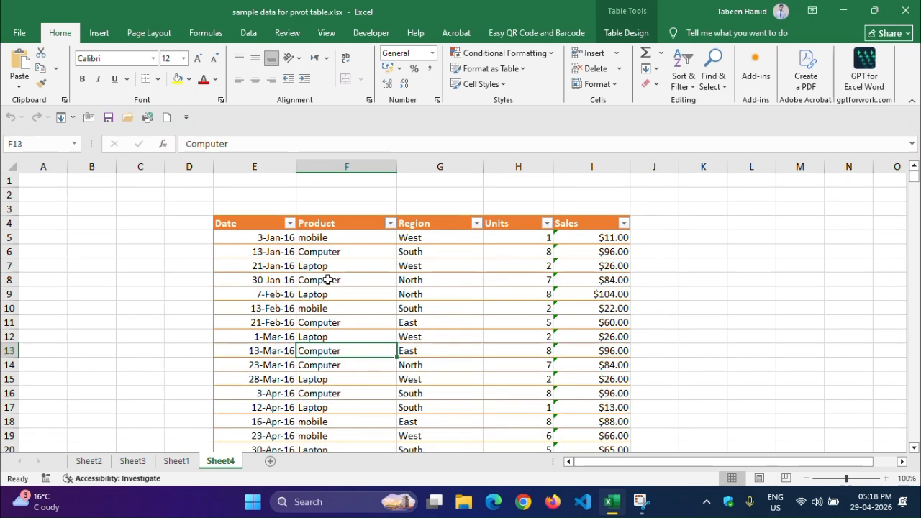
scroll(328, 280, down, 20)
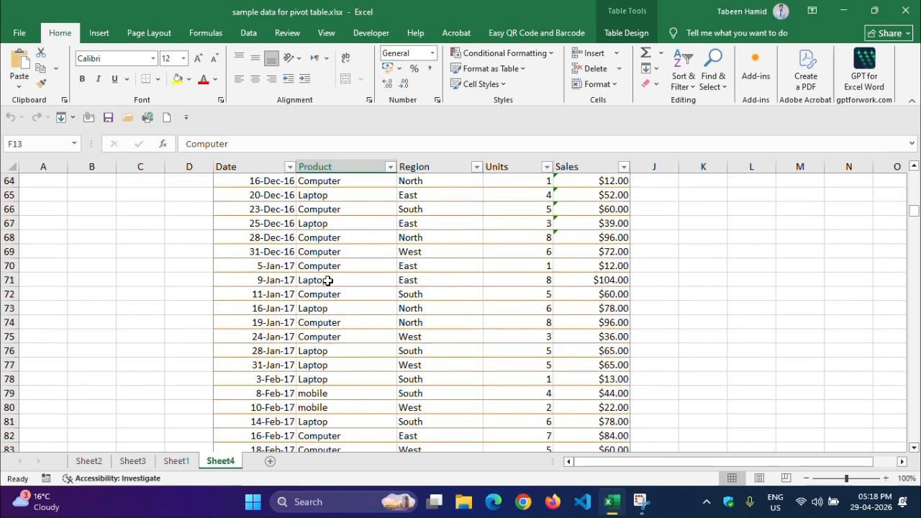
scroll(329, 281, down, 20)
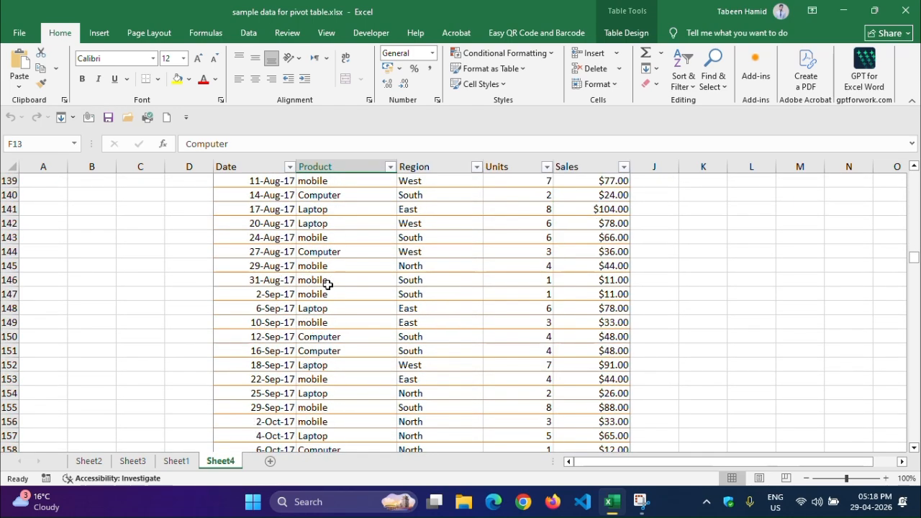
scroll(328, 285, down, 11)
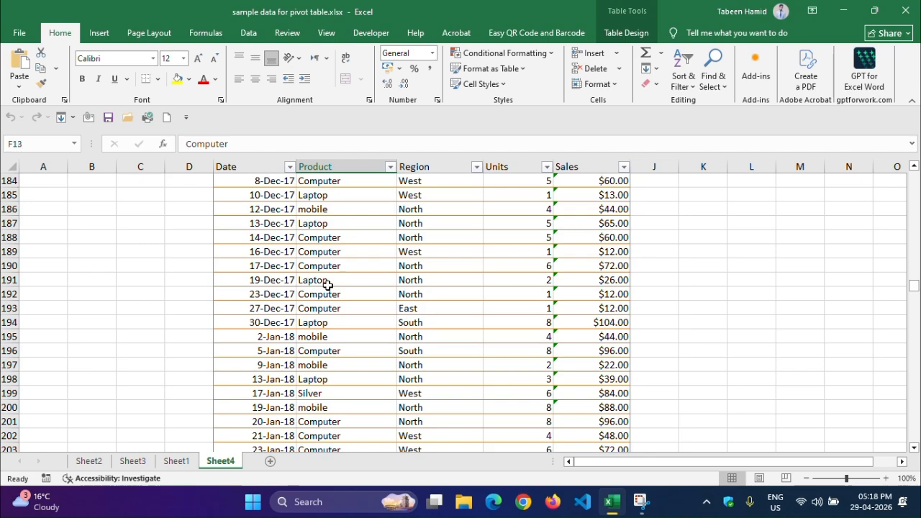
scroll(328, 285, down, 15)
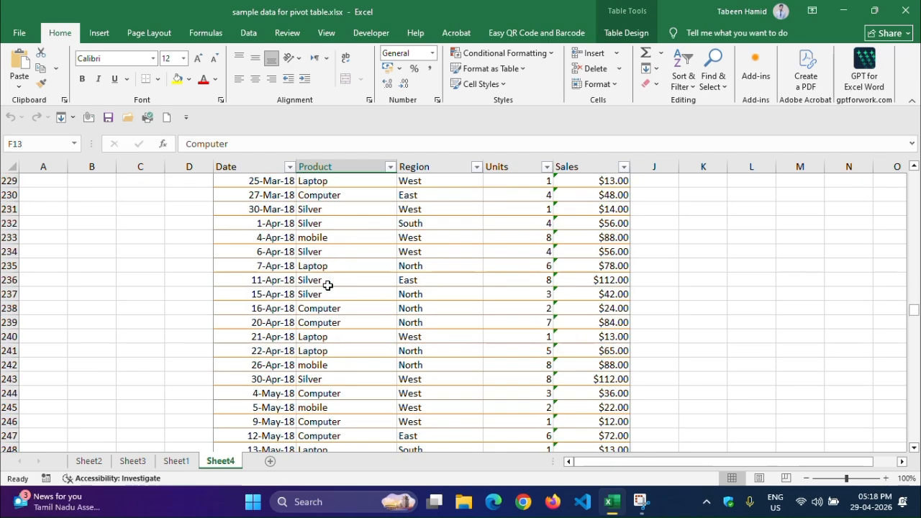
scroll(328, 286, down, 20)
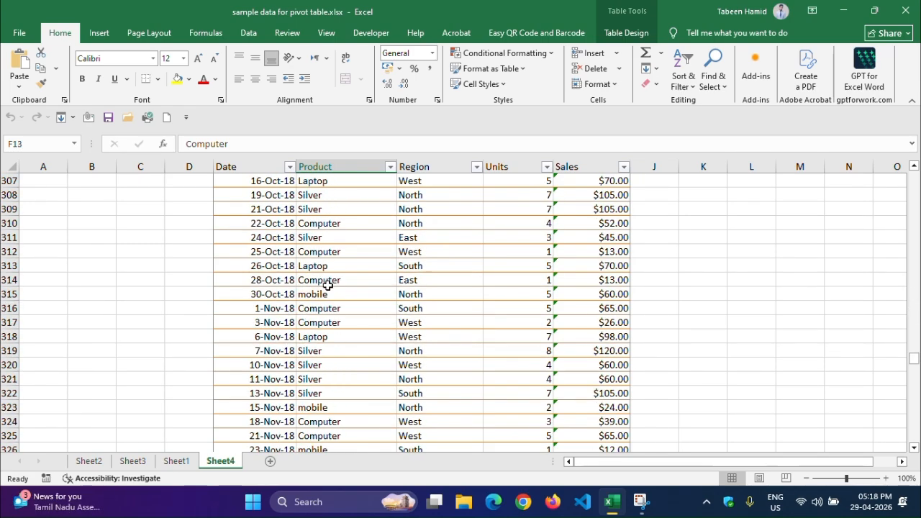
scroll(327, 286, up, 20)
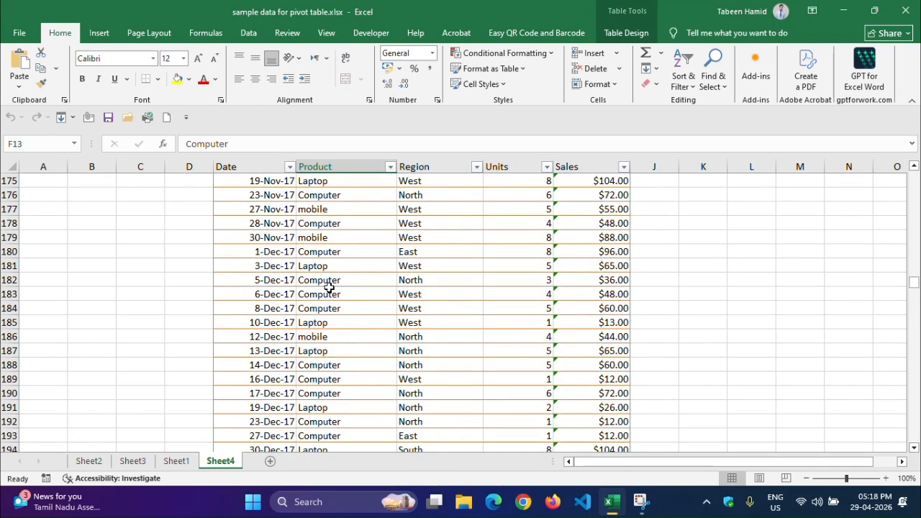
scroll(328, 286, up, 20)
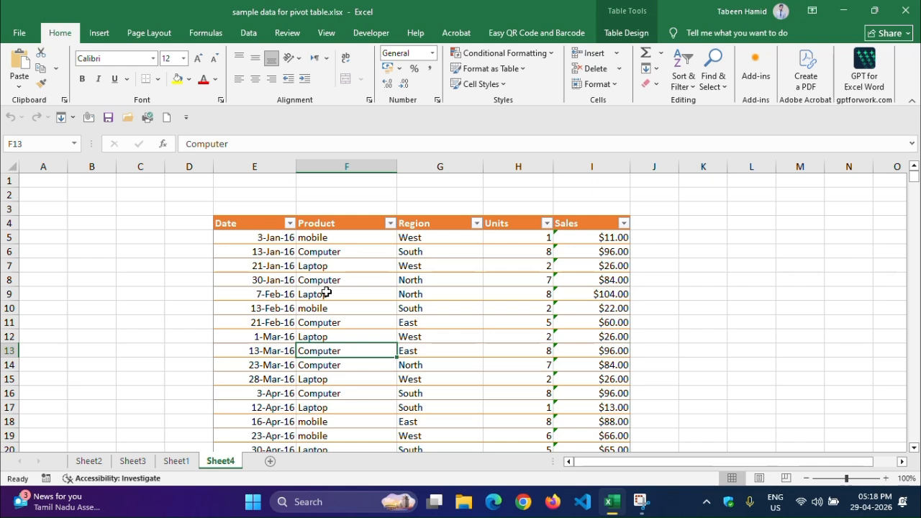
click(417, 238)
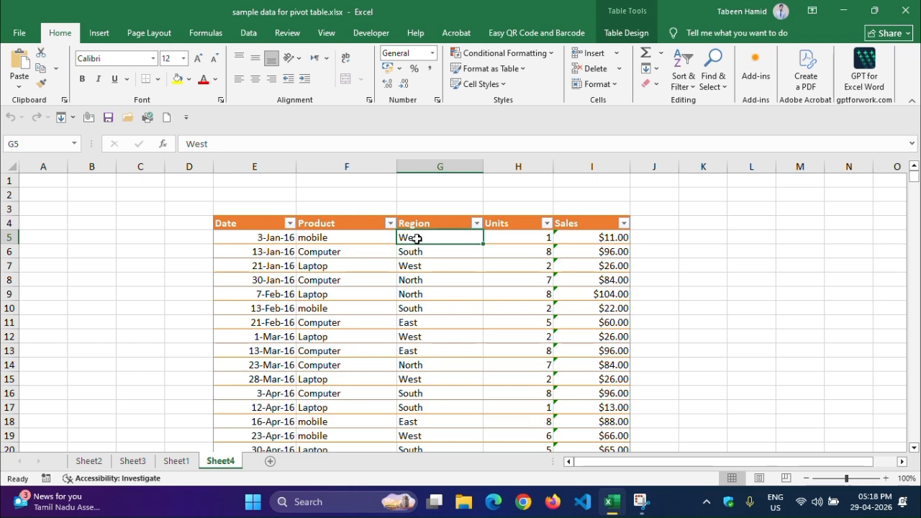
click(326, 238)
click(415, 239)
click(320, 279)
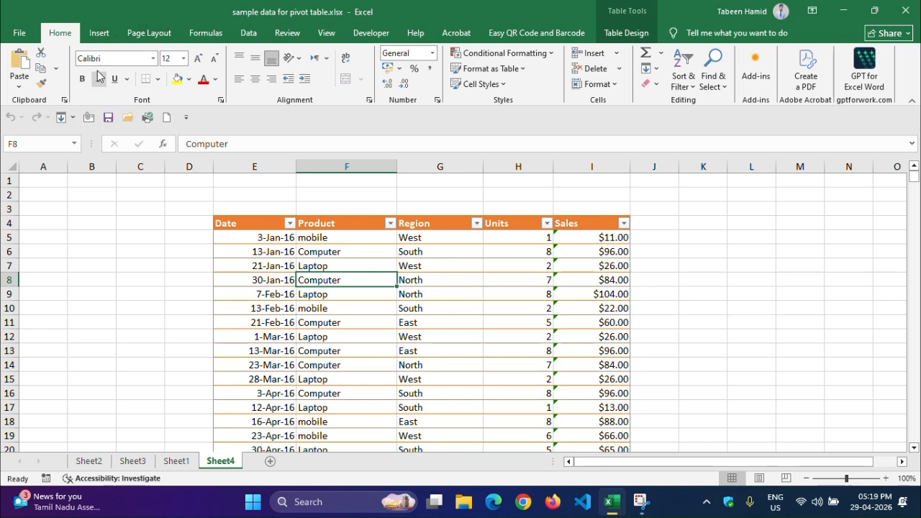
Preview the recommended PivotTables for sales by region, units by region and sales by product, and close them without inserting one
click(99, 33)
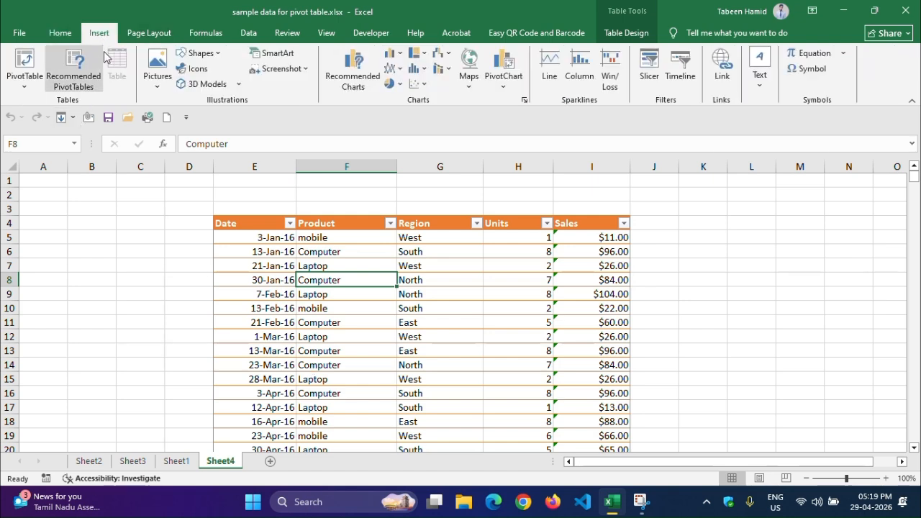
drag(292, 252, 494, 436)
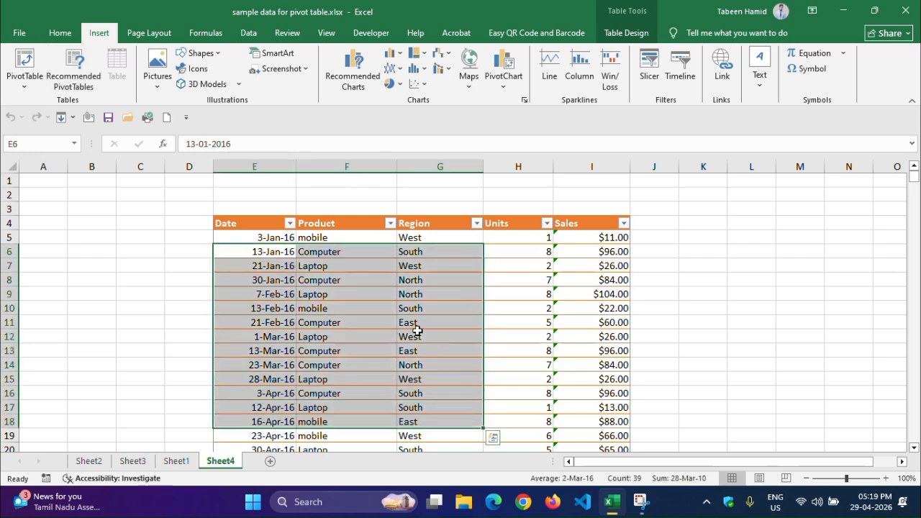
click(418, 334)
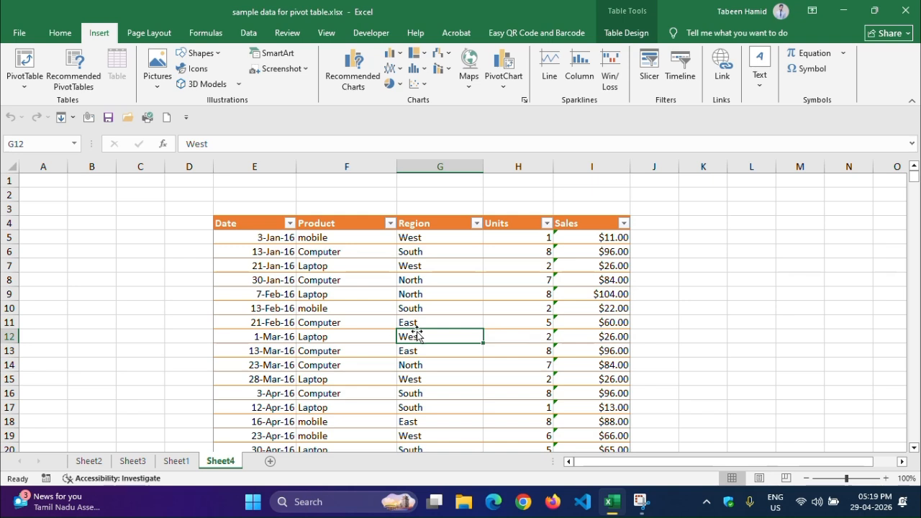
click(344, 321)
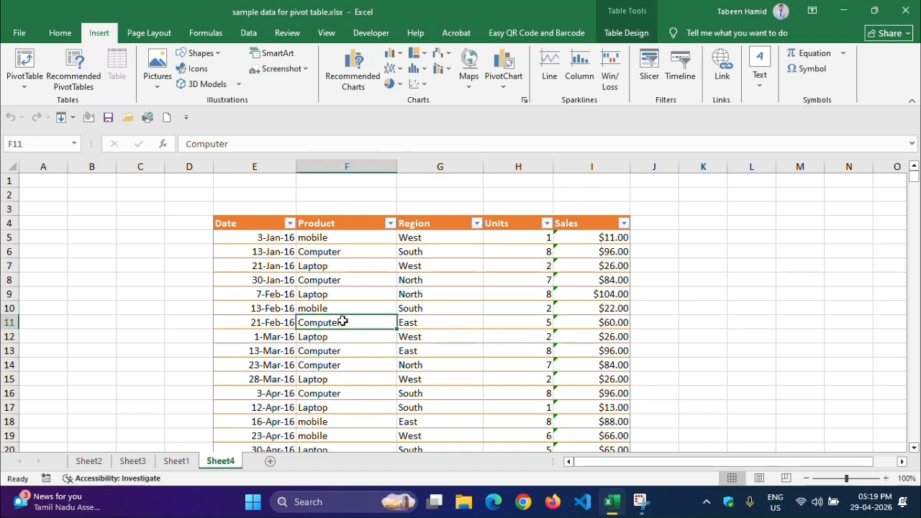
click(70, 83)
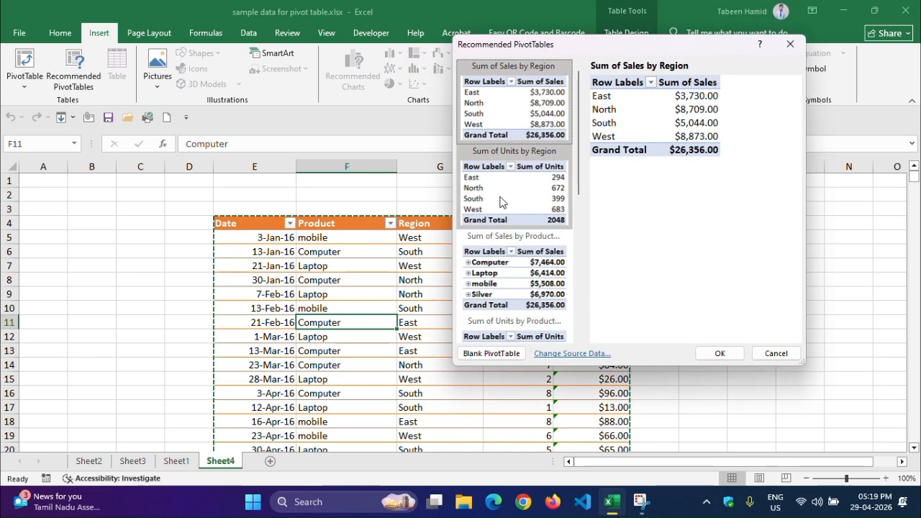
click(501, 201)
click(506, 266)
click(517, 127)
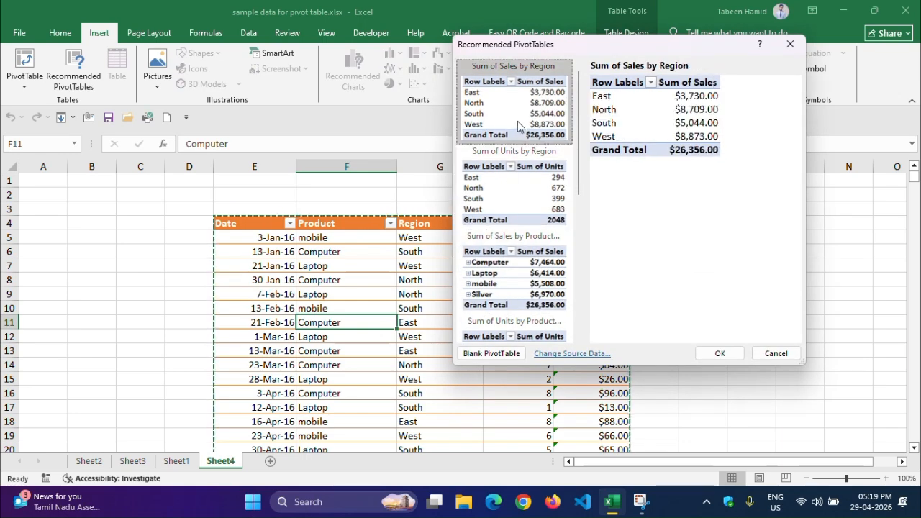
click(507, 198)
click(508, 282)
click(508, 201)
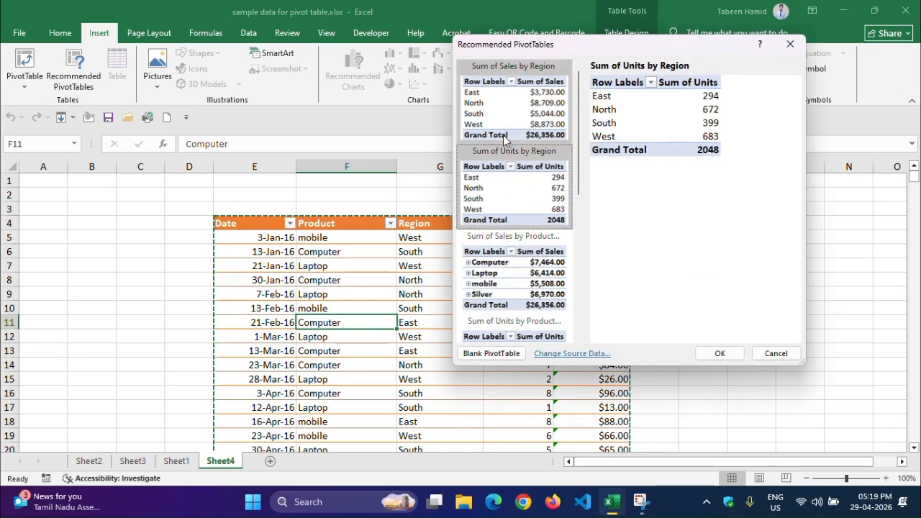
click(504, 137)
click(504, 194)
click(503, 294)
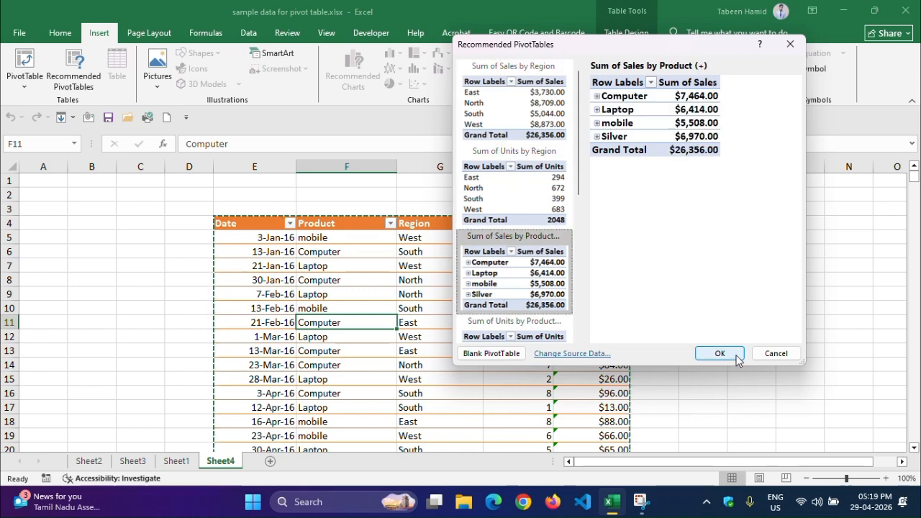
click(777, 353)
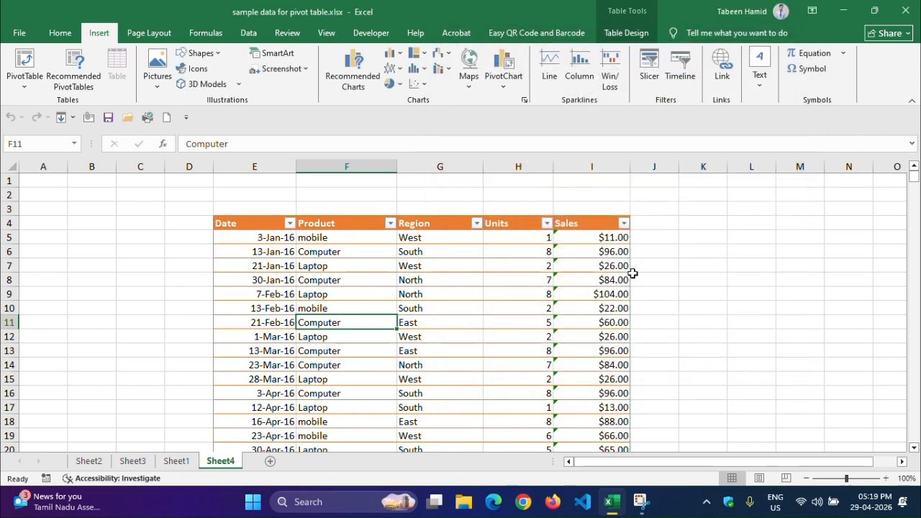
click(24, 89)
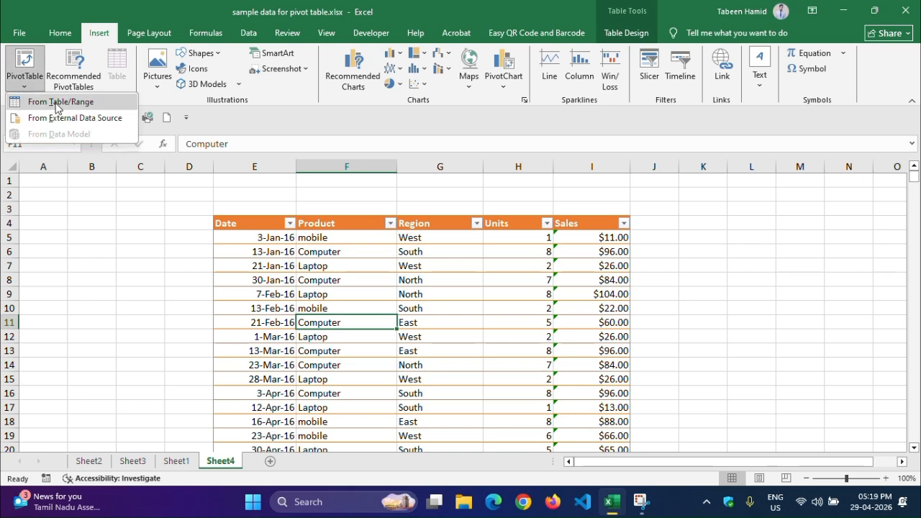
click(278, 295)
drag(280, 268, 457, 410)
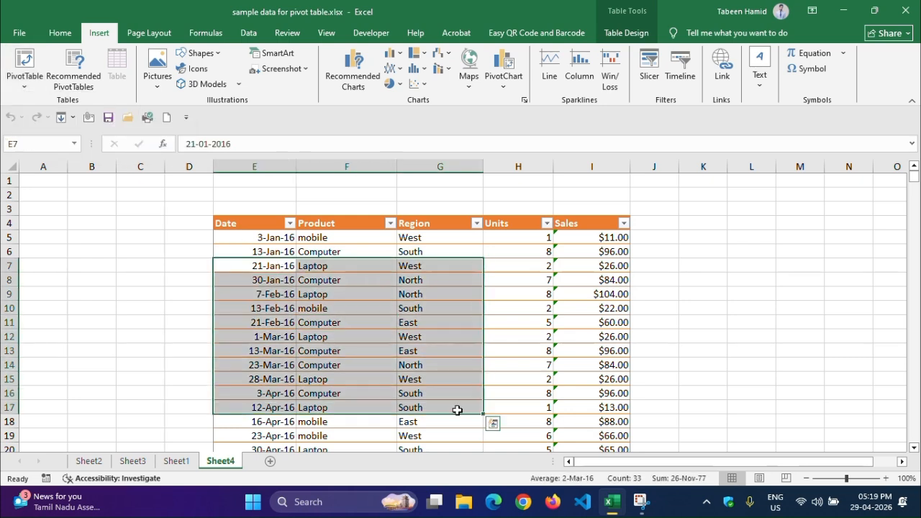
click(388, 321)
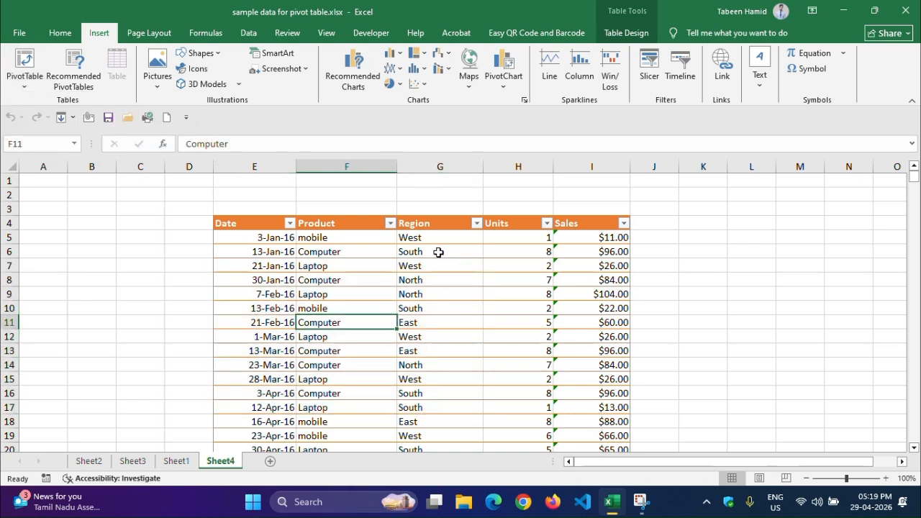
Insert a blank PivotTable based on Table12 into a new worksheet
click(23, 83)
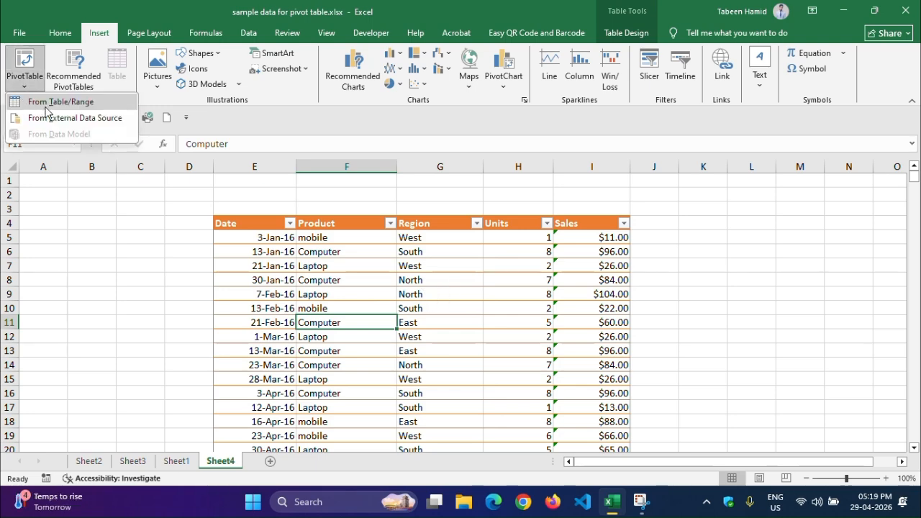
click(60, 102)
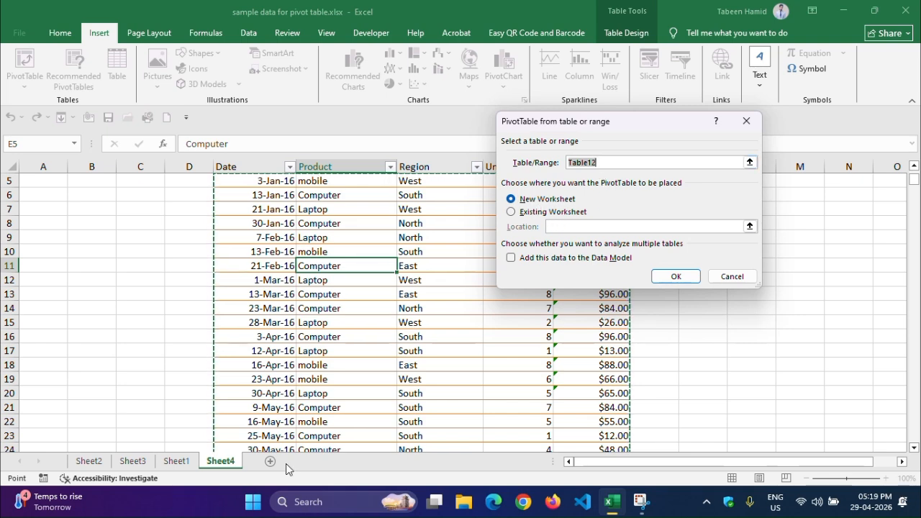
click(571, 231)
drag(747, 364, 788, 391)
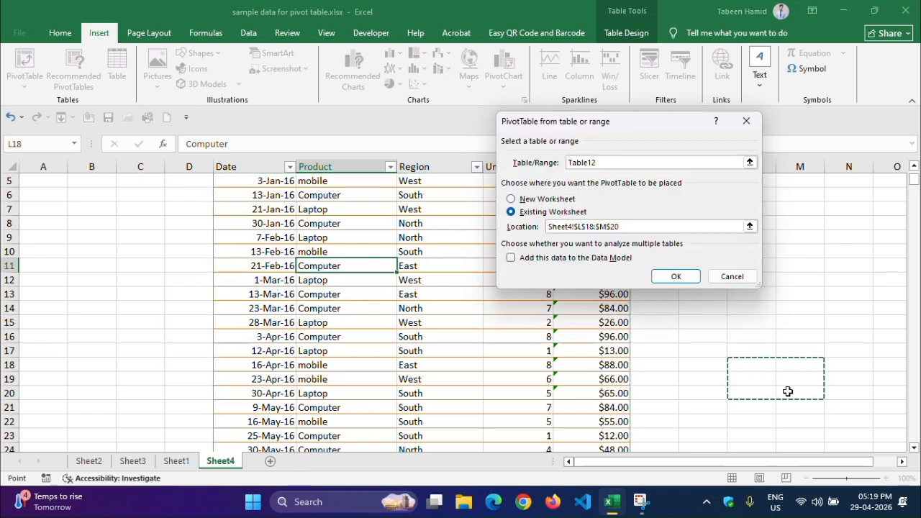
click(513, 199)
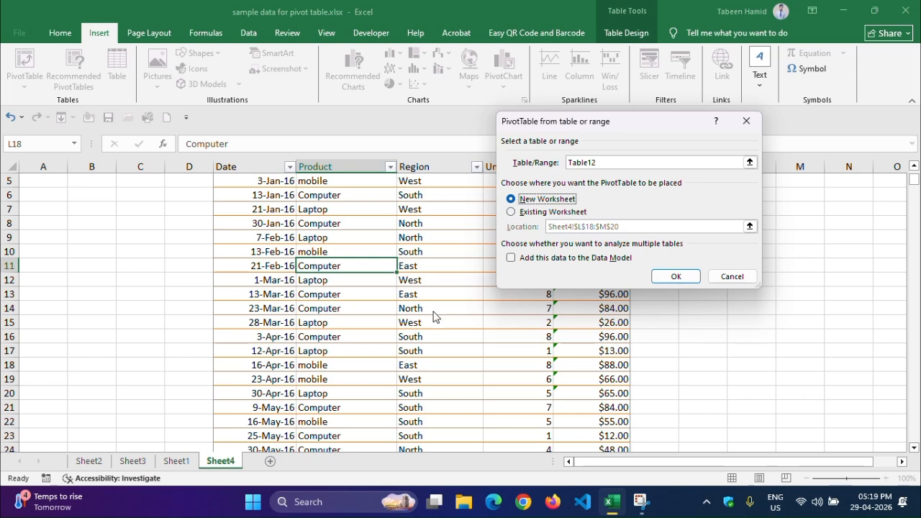
click(678, 277)
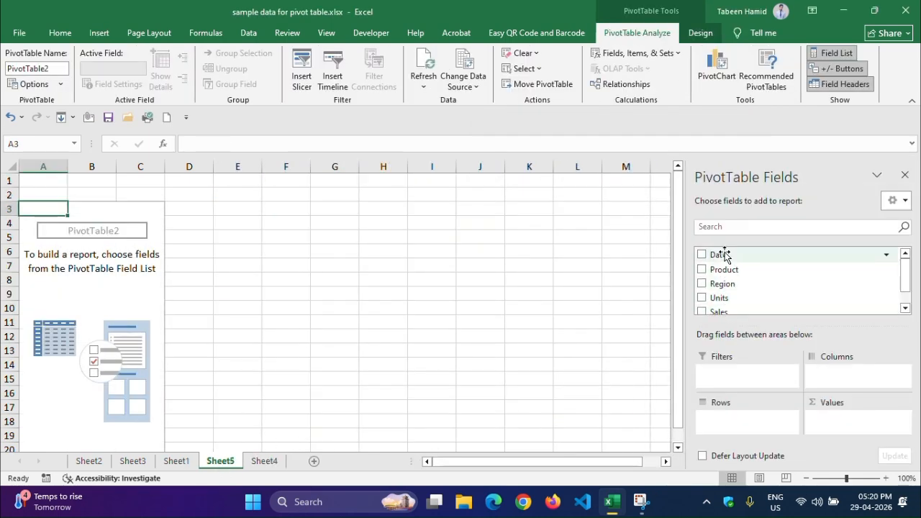
Place the Product field in the columns and the Region field in the rows of the new PivotTable
click(264, 460)
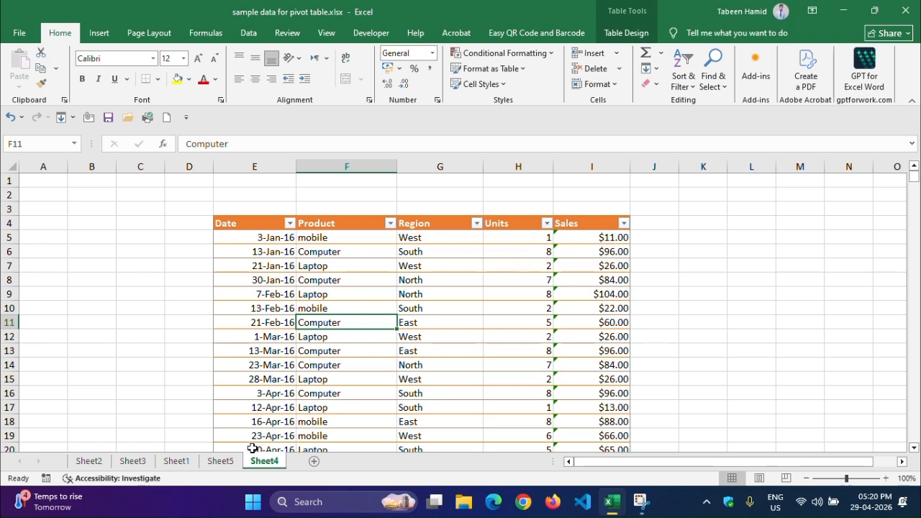
click(225, 462)
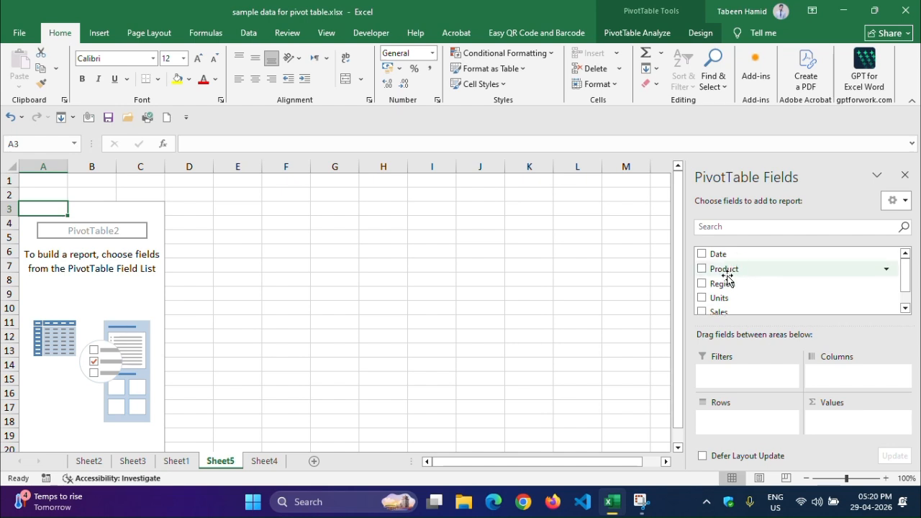
drag(726, 267, 841, 382)
drag(723, 283, 735, 424)
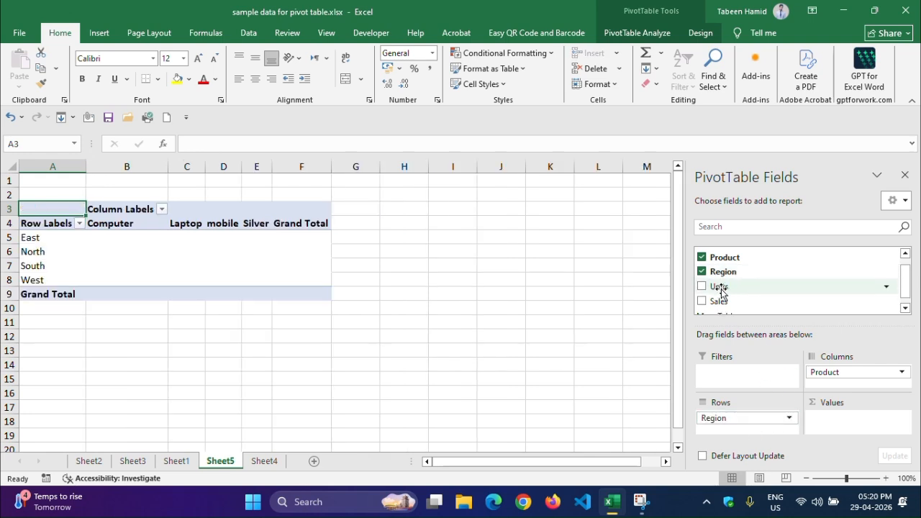
Add Units and Sales as summed values and set Date as the report filter of the PivotTable
drag(722, 290, 839, 424)
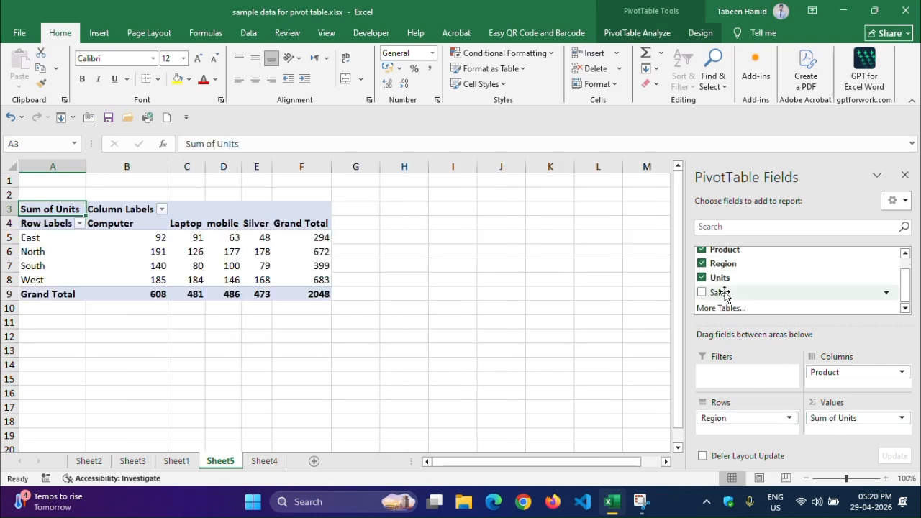
drag(722, 292, 827, 436)
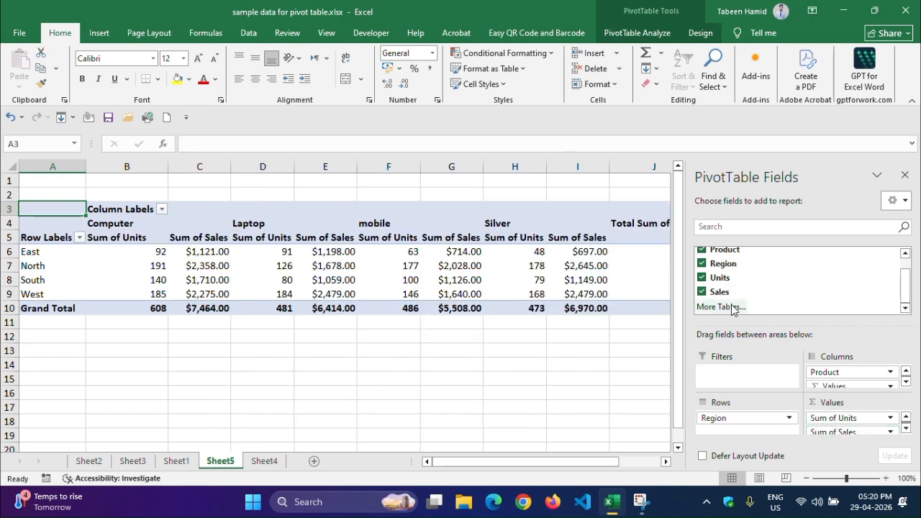
scroll(727, 288, up, 1)
drag(717, 254, 733, 380)
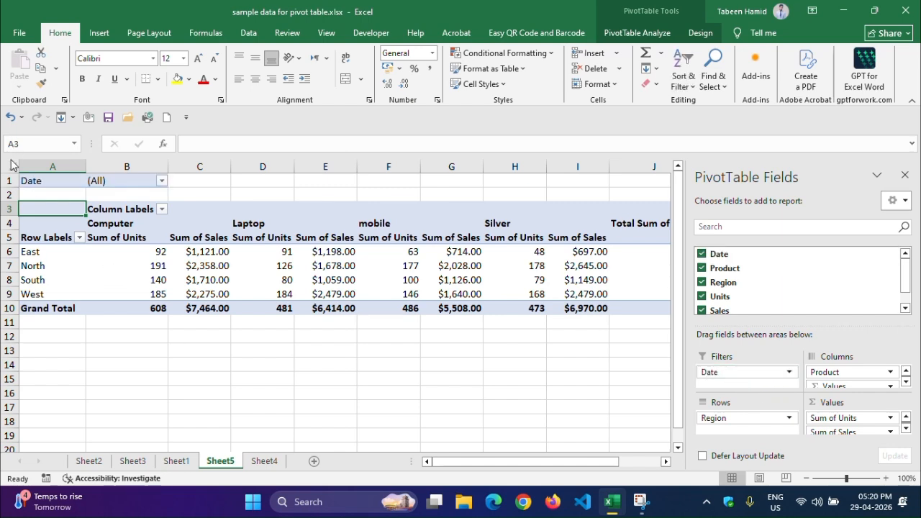
Apply all borders to every cell of Sheet5
click(12, 166)
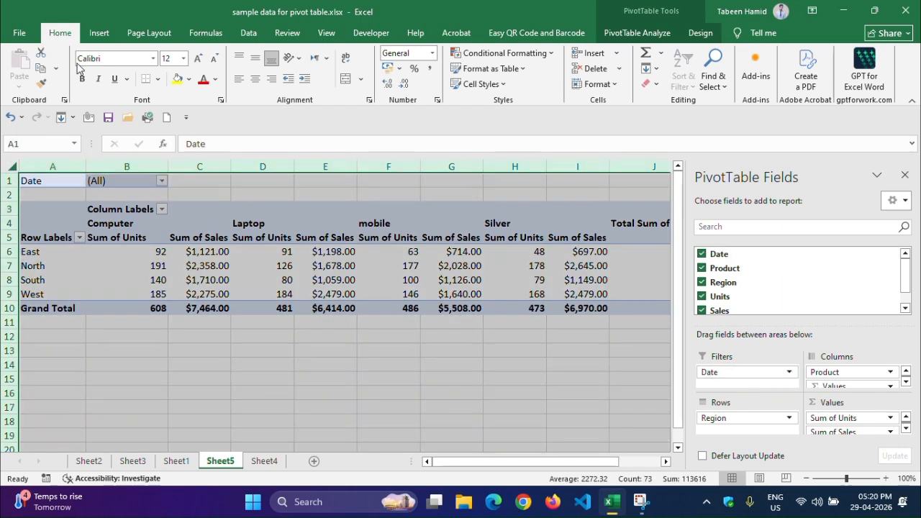
click(159, 81)
click(181, 195)
click(186, 325)
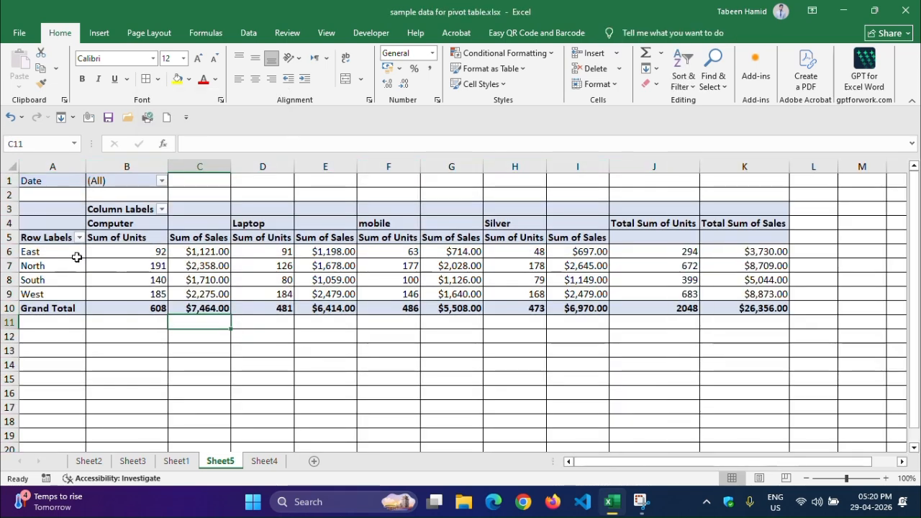
Examine the East region's figures for each product and the grand totals of units and sales in the PivotTable
click(137, 253)
click(265, 258)
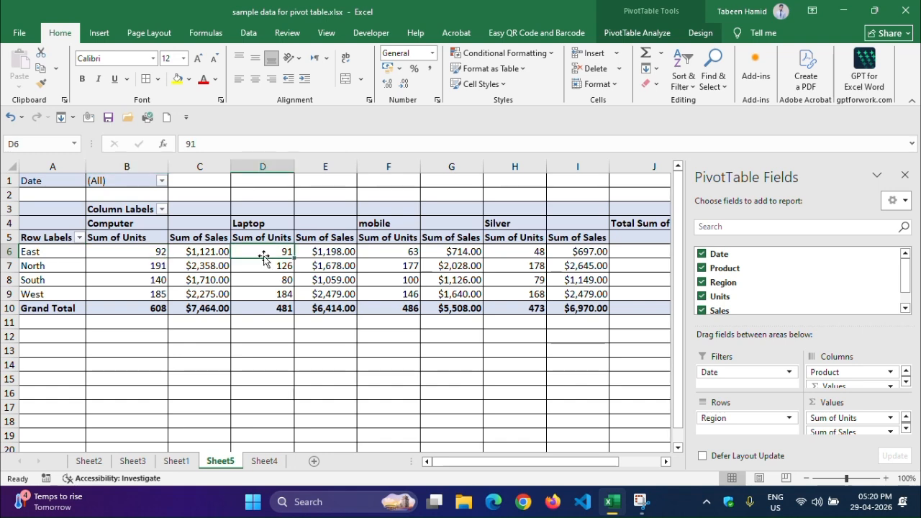
click(382, 252)
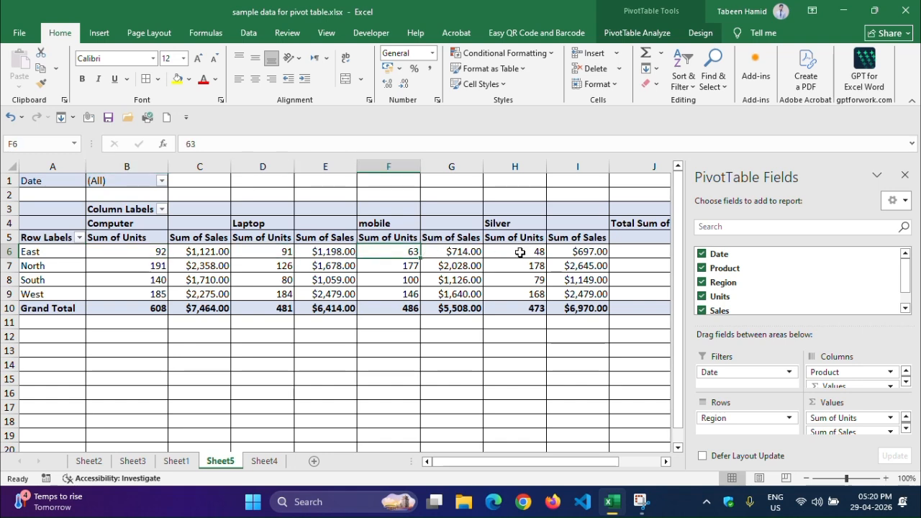
click(519, 364)
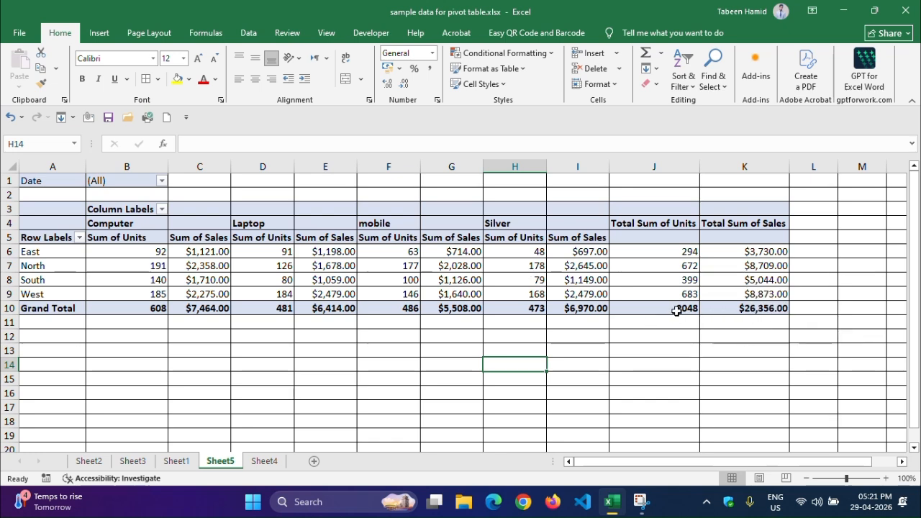
mouse_move(760, 311)
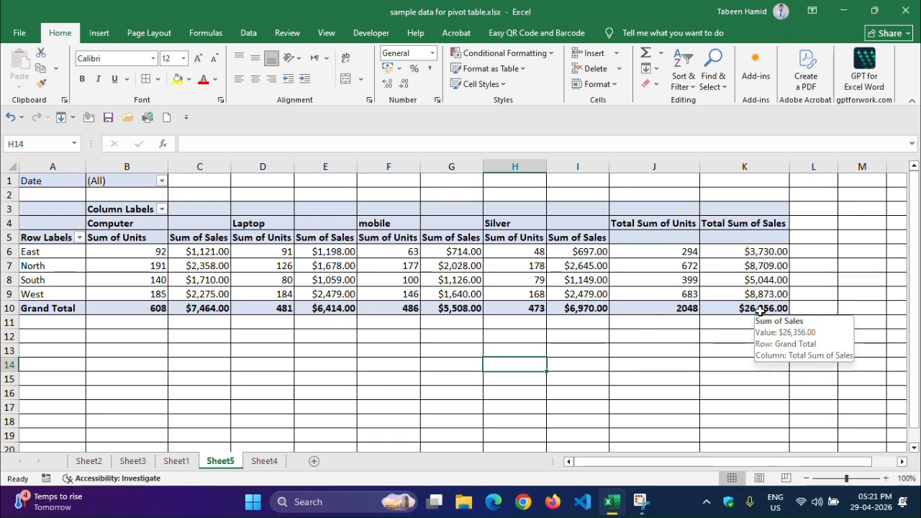
Allow multiple items in the Date report filter and select only 3-Jan-16, 13-Jan-16, 21-Jan-16 and 30-Jan-16
click(161, 181)
click(12, 332)
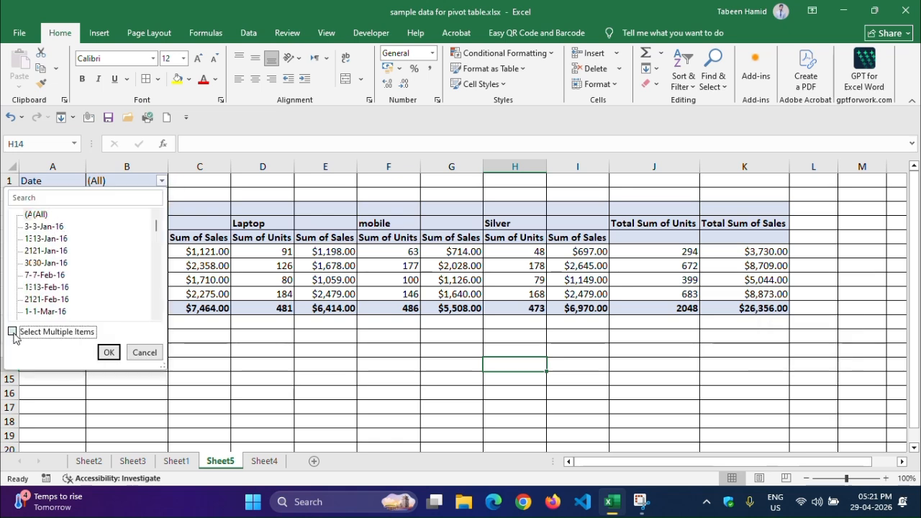
click(27, 215)
click(26, 226)
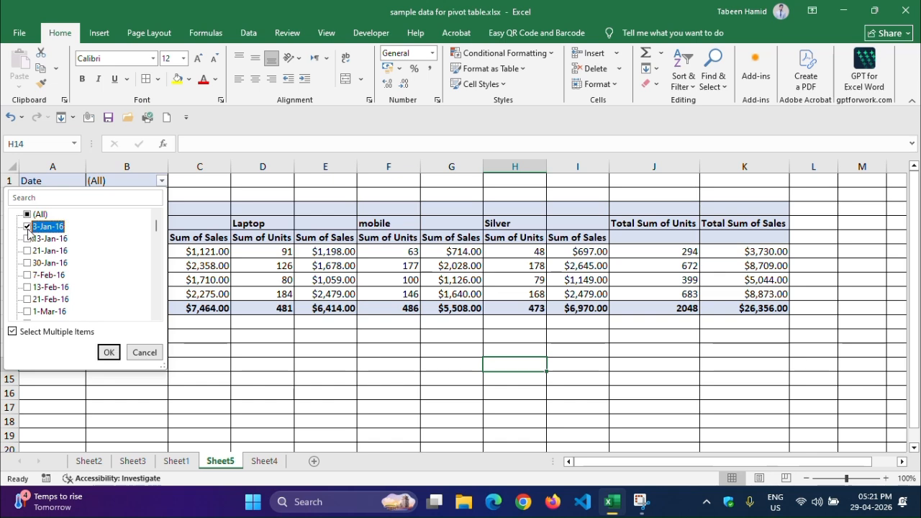
click(27, 239)
click(27, 250)
click(28, 263)
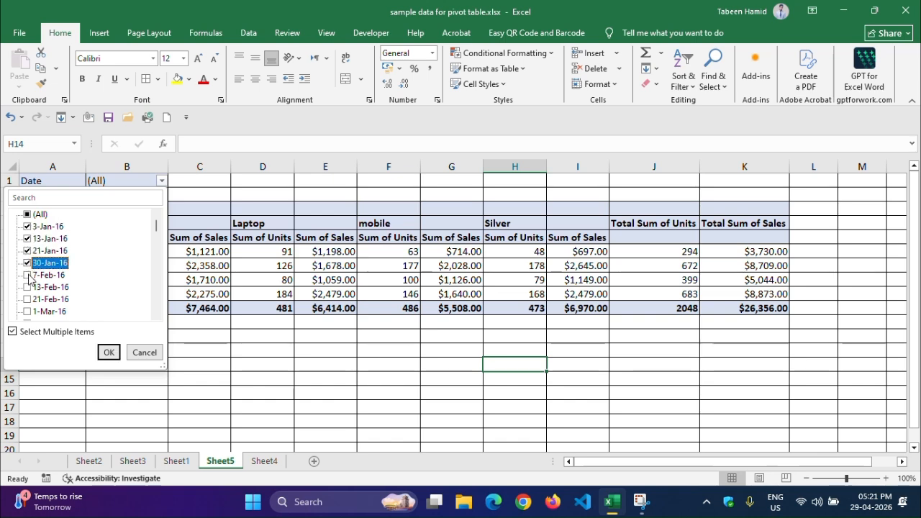
Add the dates 7-Feb-16, 13-Feb-16 and 21-Feb-16 to the Date filter selection
click(28, 275)
click(27, 299)
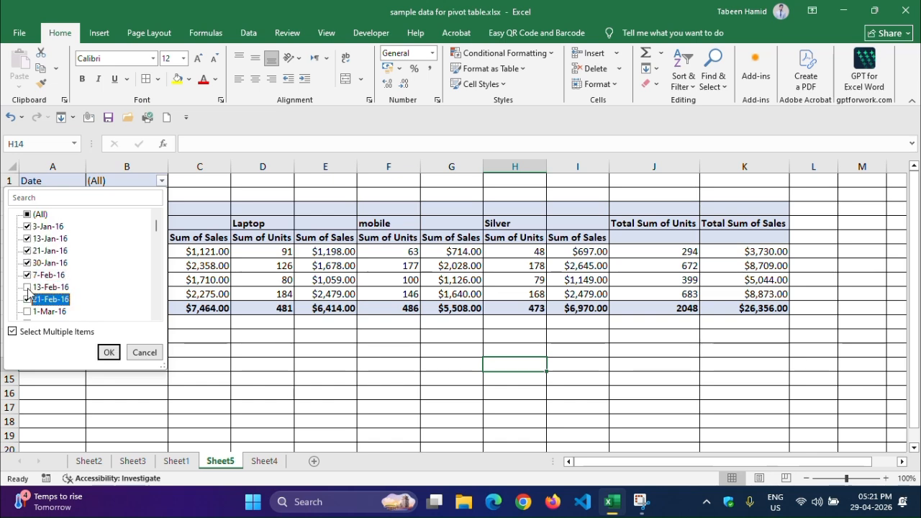
scroll(30, 295, down, 1)
click(31, 251)
click(27, 251)
Add 1-Mar-16, 13-Mar-16, 23-Mar-16 and 28-Mar-16 to the Date filter selection and apply the filter
click(27, 275)
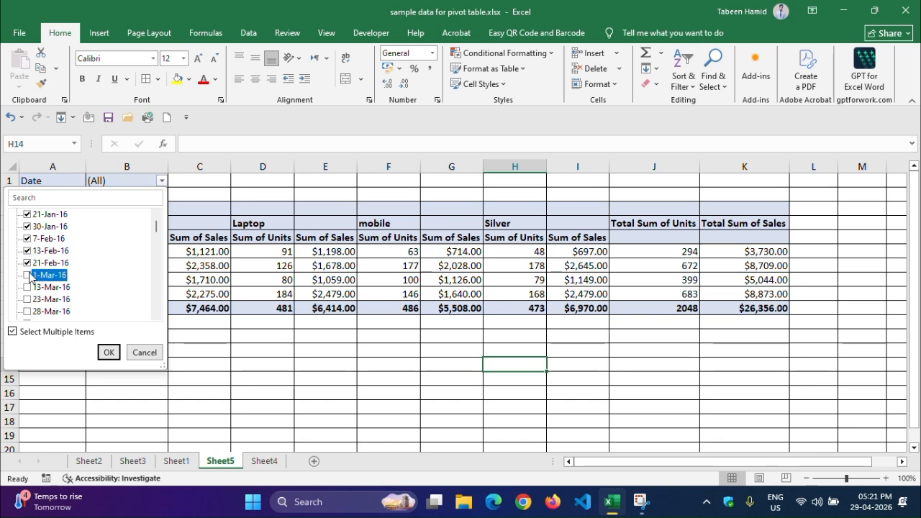
click(28, 287)
click(27, 299)
scroll(28, 317, down, 1)
click(27, 275)
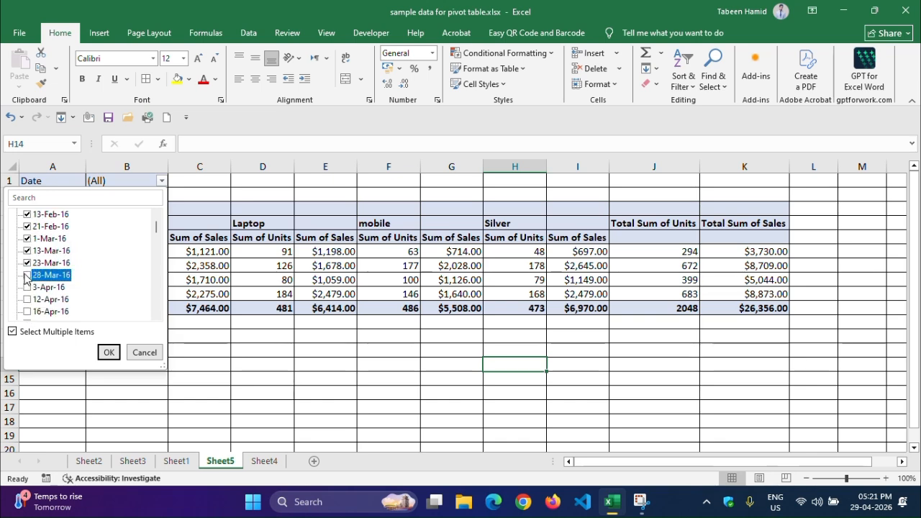
click(108, 352)
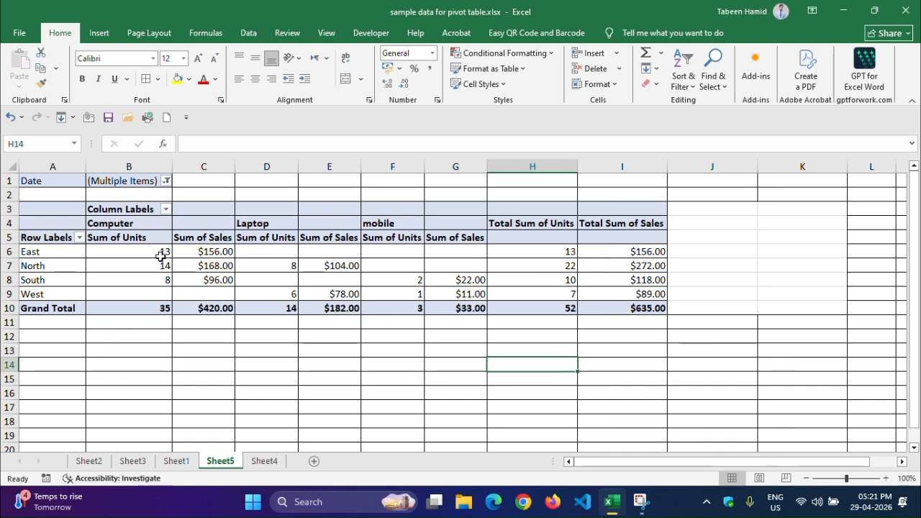
mouse_move(163, 254)
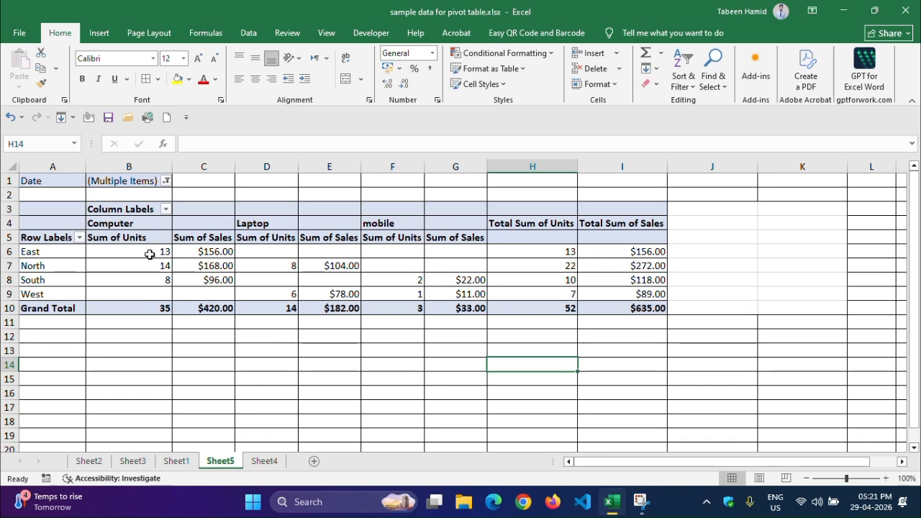
Reset the Date report filter to include all dates
click(167, 181)
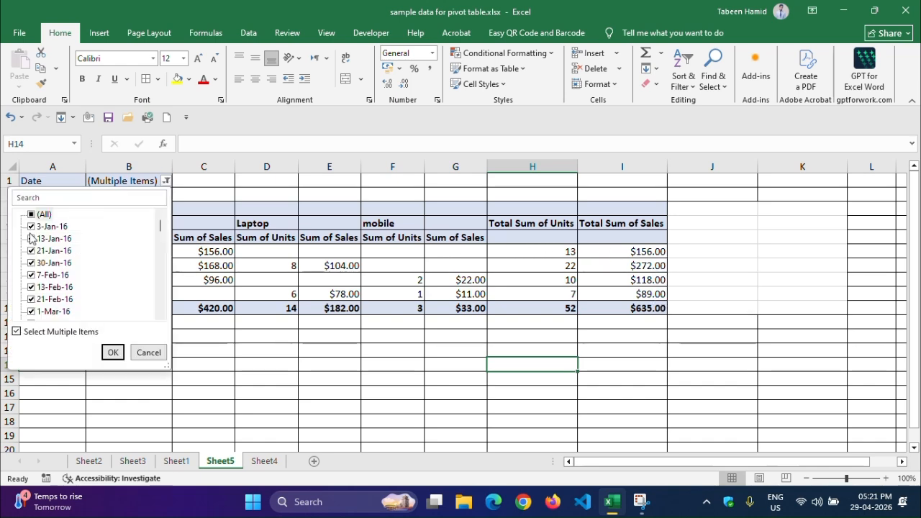
click(35, 216)
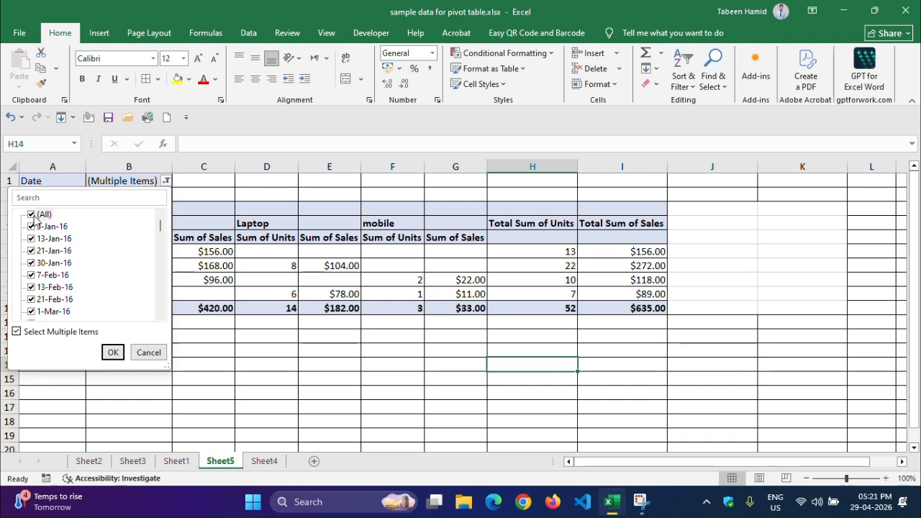
click(31, 214)
click(31, 215)
click(112, 352)
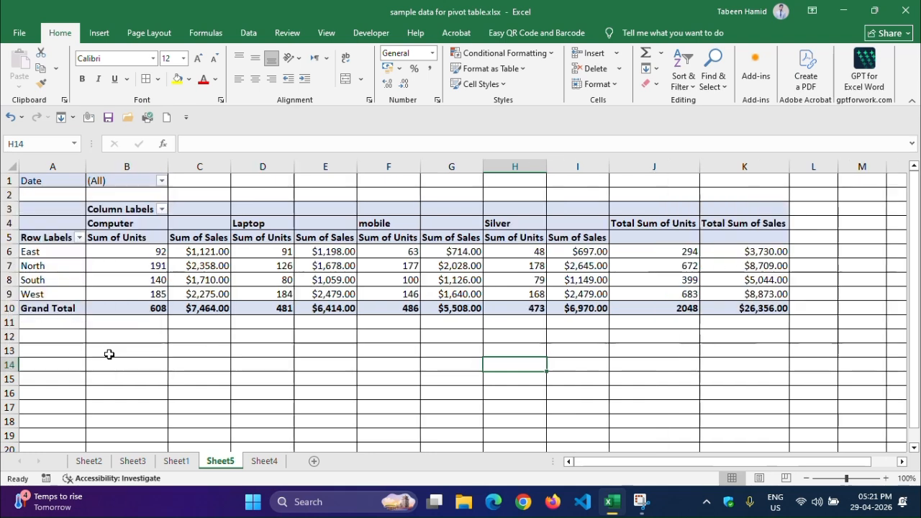
Filter the PivotTable rows to the East and South regions, and clear that Region filter again
click(79, 238)
click(127, 342)
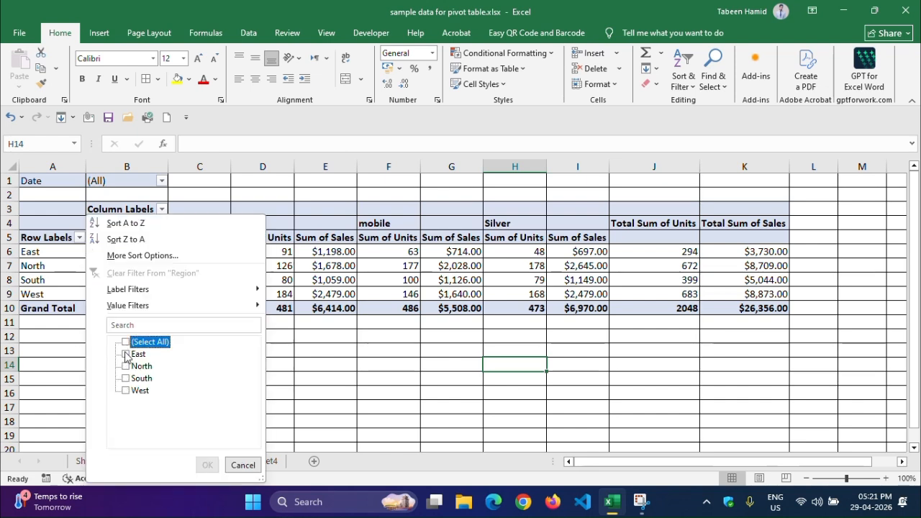
click(127, 354)
click(127, 378)
click(205, 465)
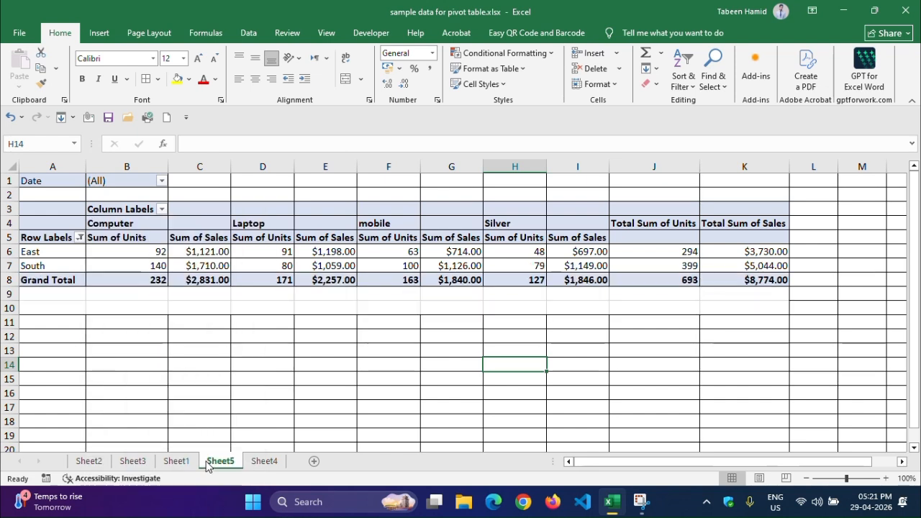
click(80, 237)
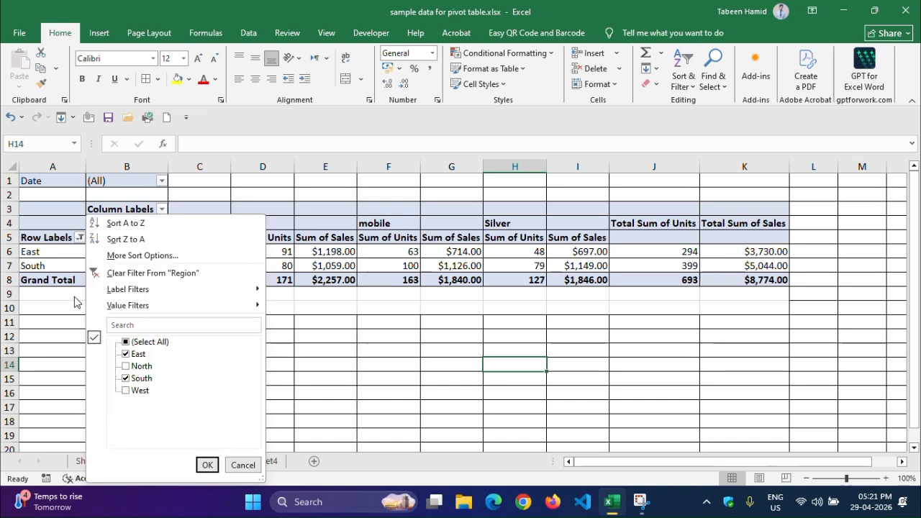
click(133, 273)
Swap the PivotTable layout by placing the Product field in the rows and the Region field in the columns
click(131, 279)
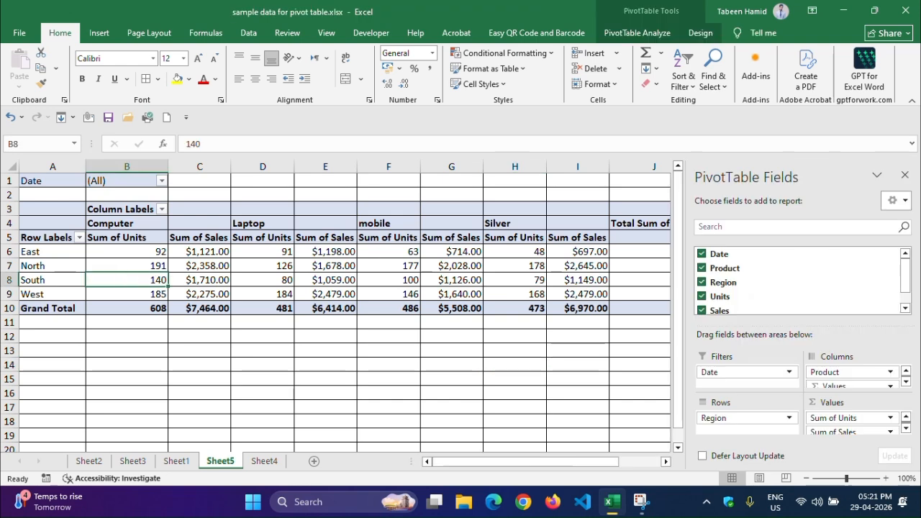
drag(828, 372, 745, 431)
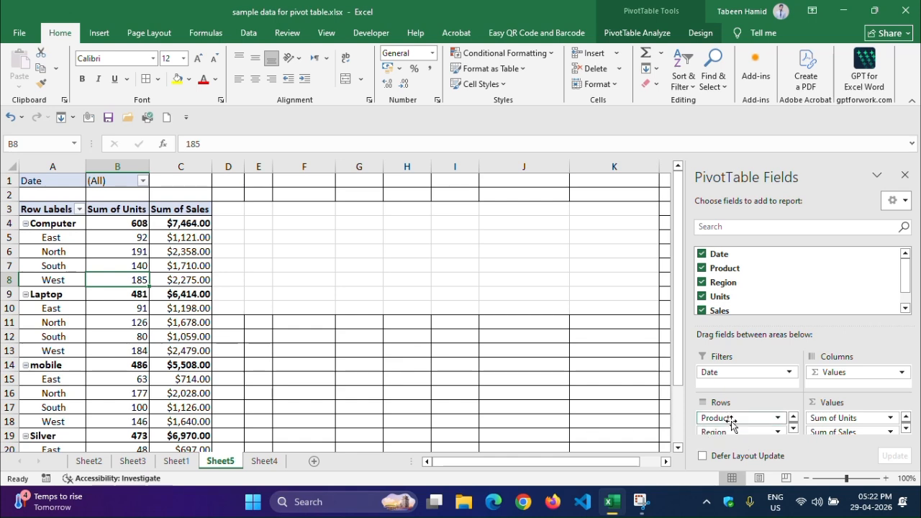
drag(722, 431, 821, 386)
click(52, 336)
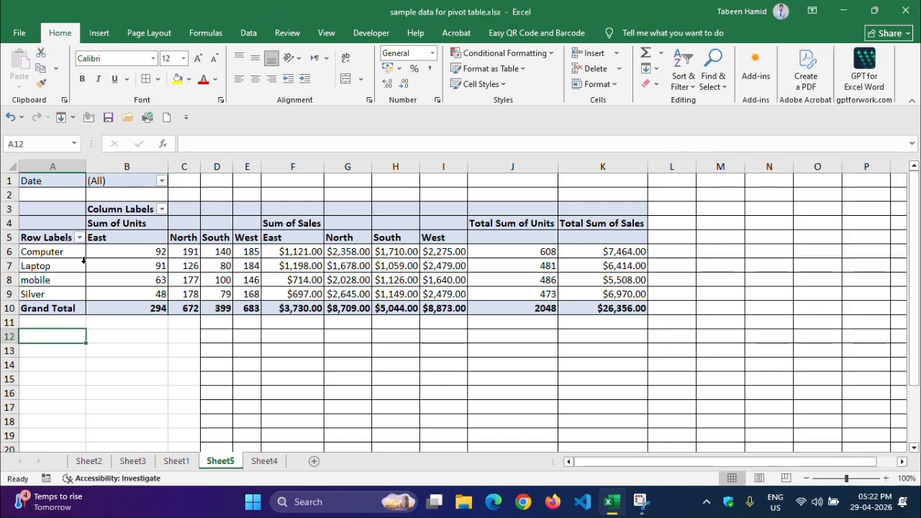
Examine the Computer row's units and sales for each region in the rearranged PivotTable
click(131, 249)
click(183, 253)
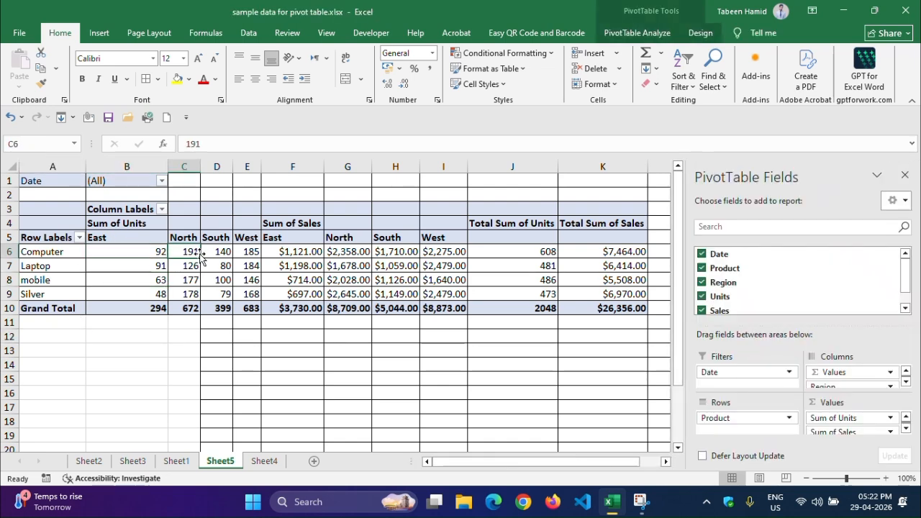
click(212, 253)
click(298, 254)
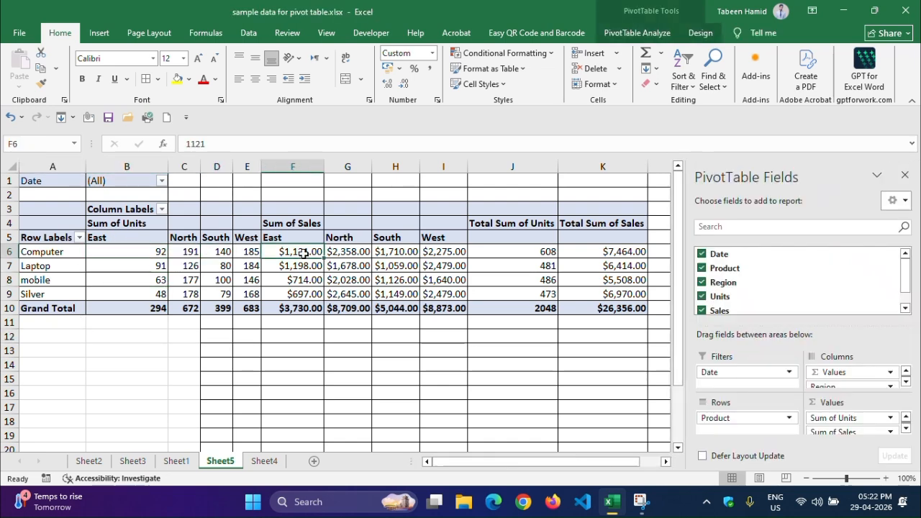
click(351, 254)
click(383, 253)
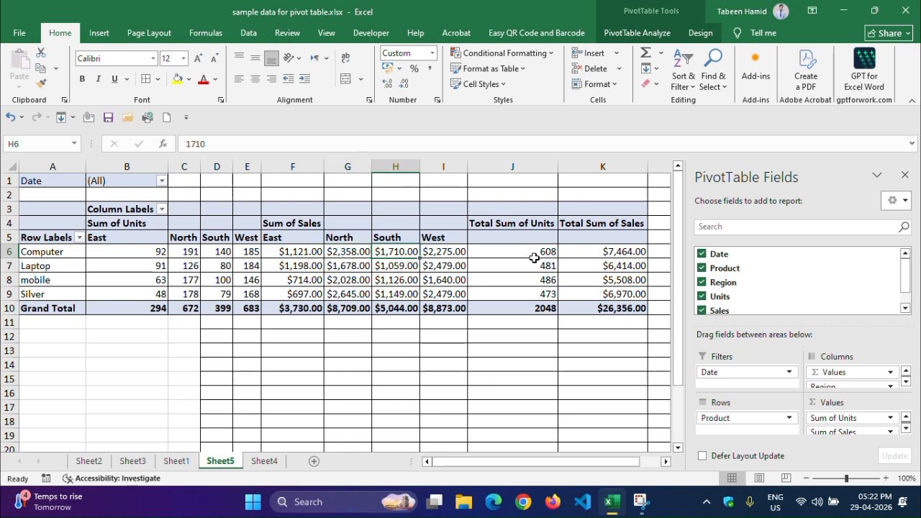
click(161, 209)
click(208, 332)
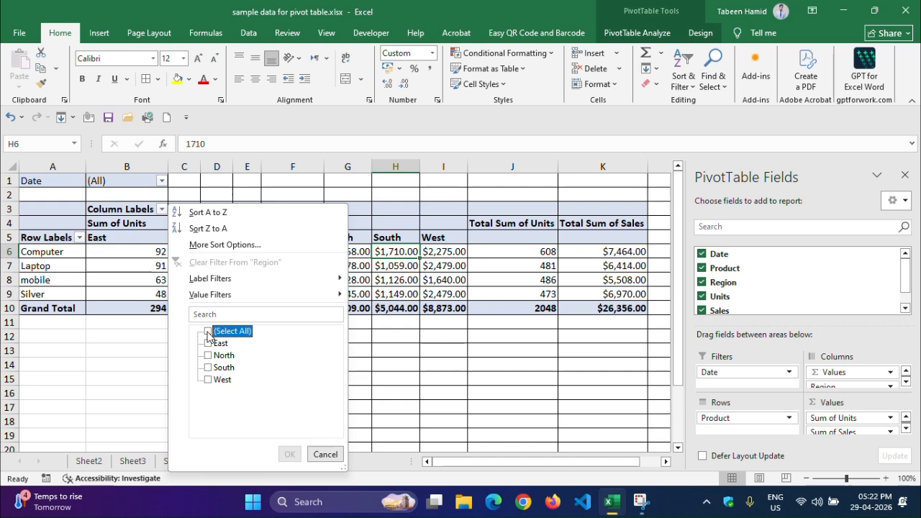
click(79, 237)
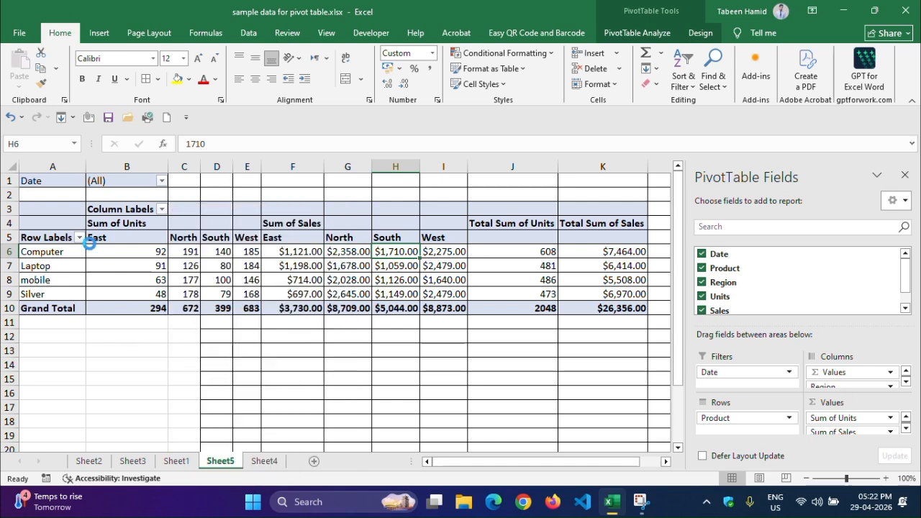
Filter the PivotTable rows to the Laptop and mobile products, and clear that Product filter again
click(79, 237)
click(126, 343)
click(126, 379)
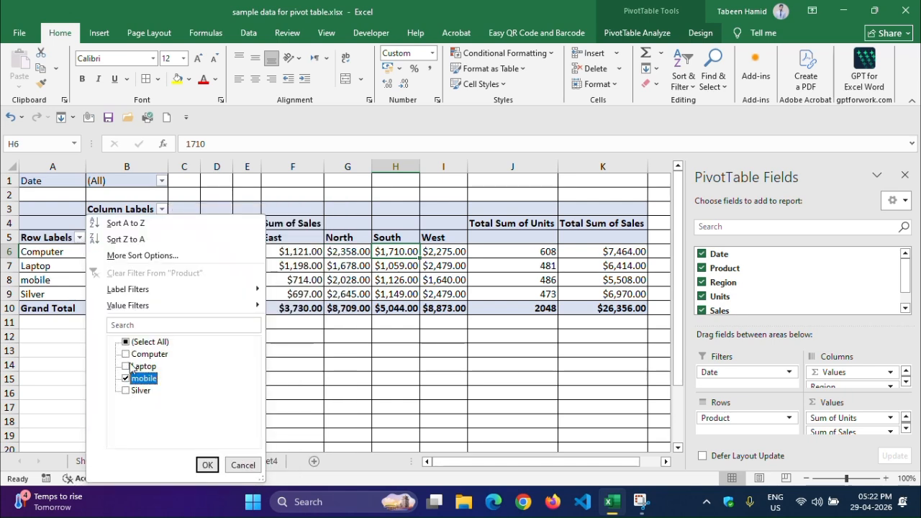
click(126, 367)
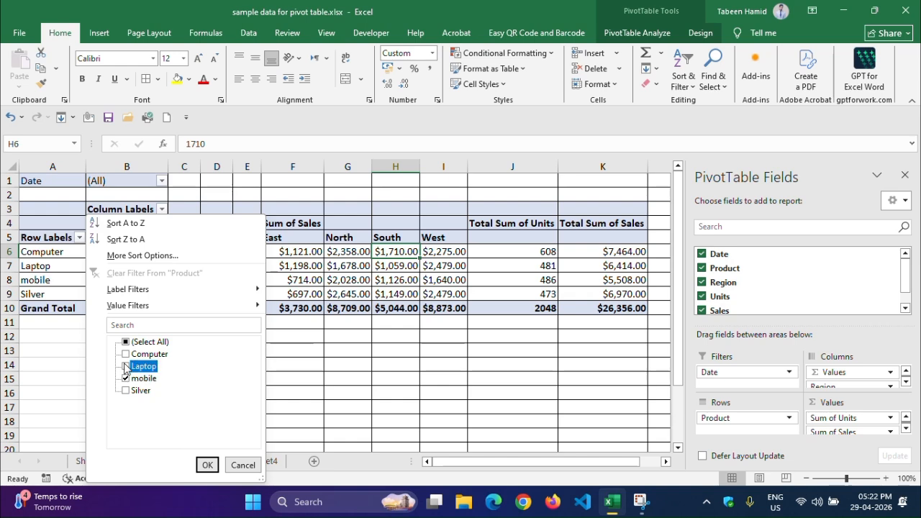
click(207, 465)
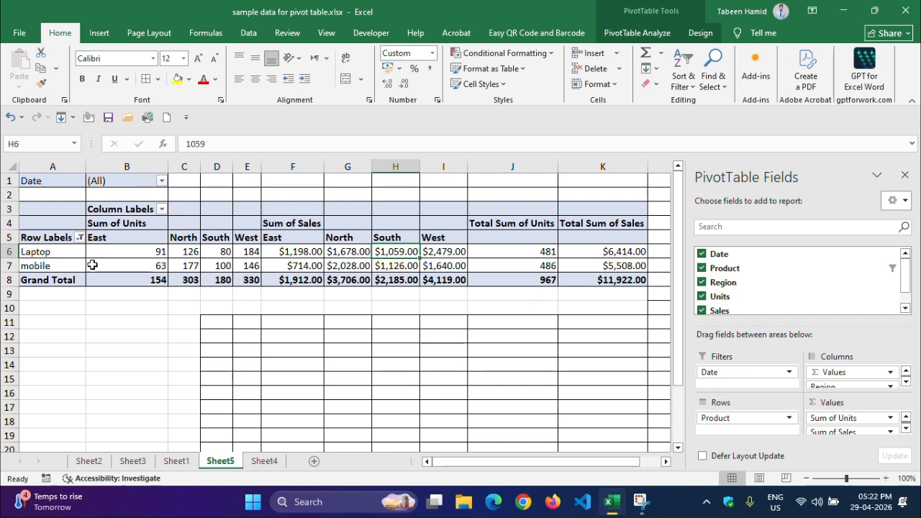
click(79, 237)
click(123, 273)
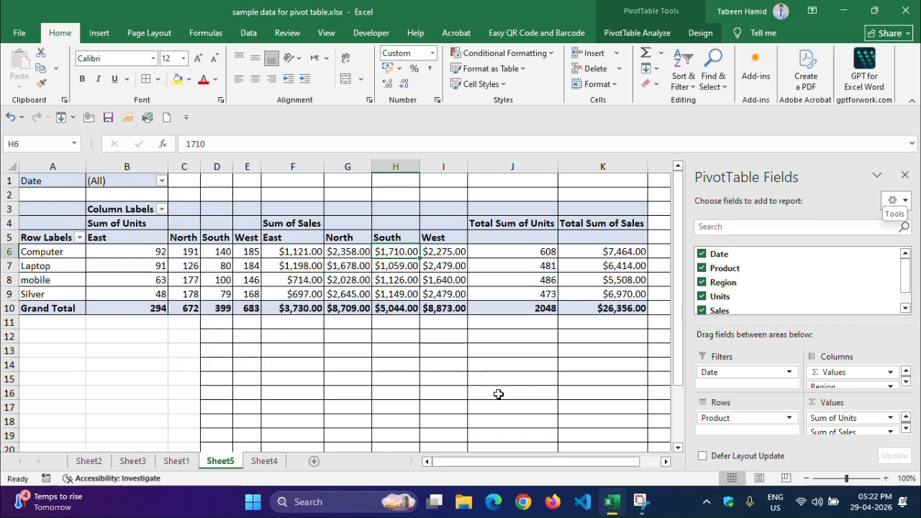
Review the source sales records by date, product, region, units and sales on Sheet4
click(266, 463)
click(308, 350)
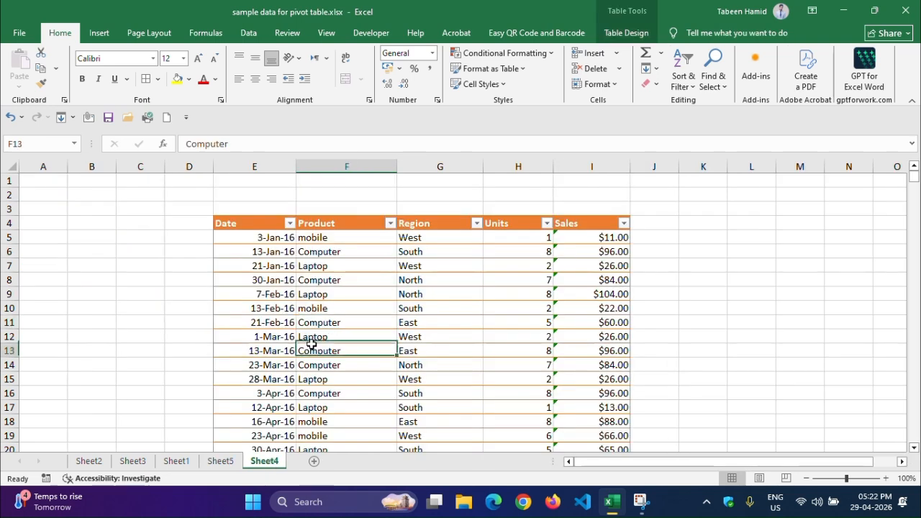
scroll(311, 348, down, 7)
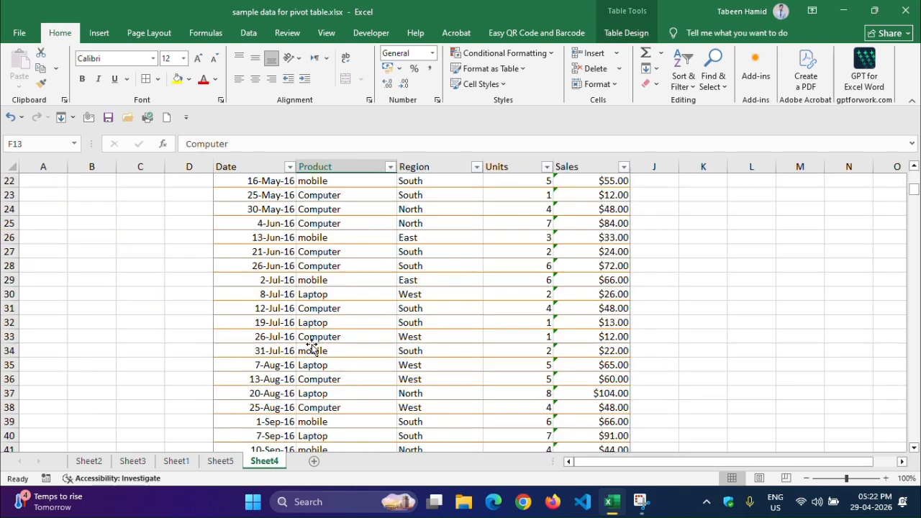
scroll(311, 348, down, 20)
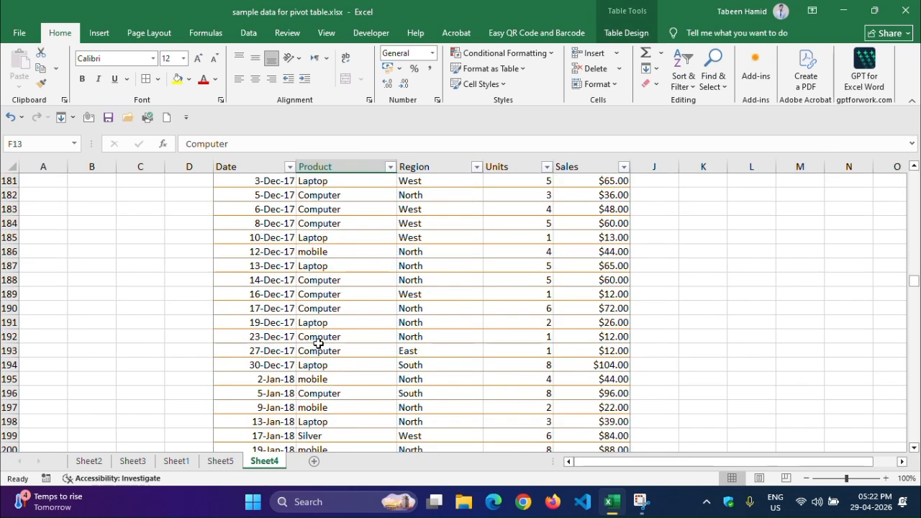
scroll(319, 344, down, 20)
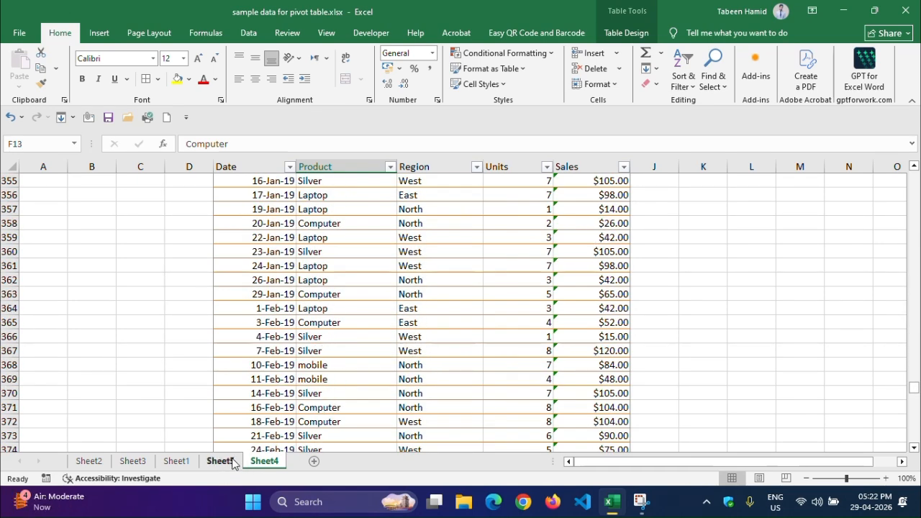
click(266, 407)
scroll(268, 394, up, 20)
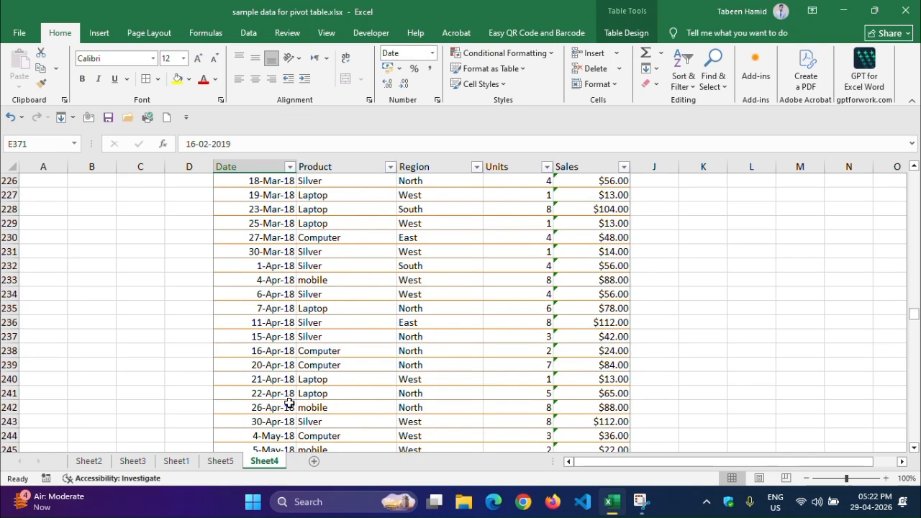
Compare the dated sales records on Sheet4 with the product-by-region units and sales summary in the PivotTable on Sheet5
scroll(268, 394, up, 20)
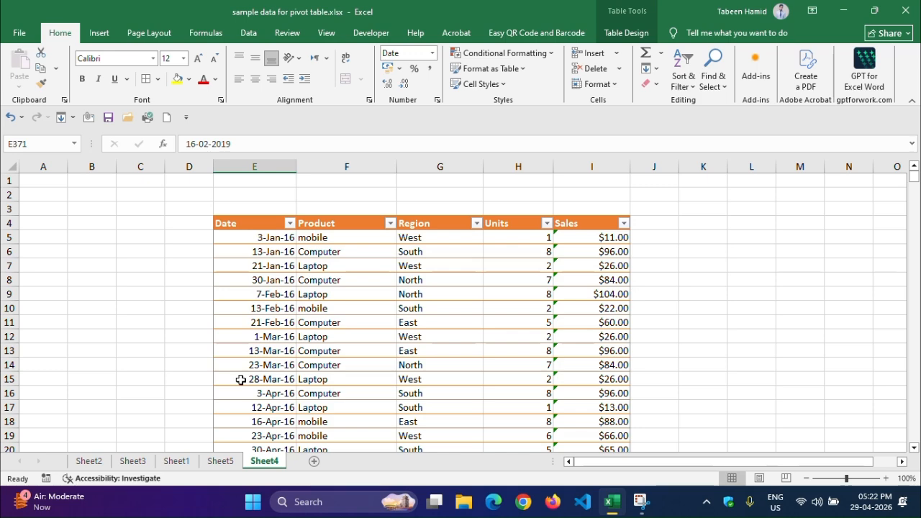
scroll(241, 380, down, 9)
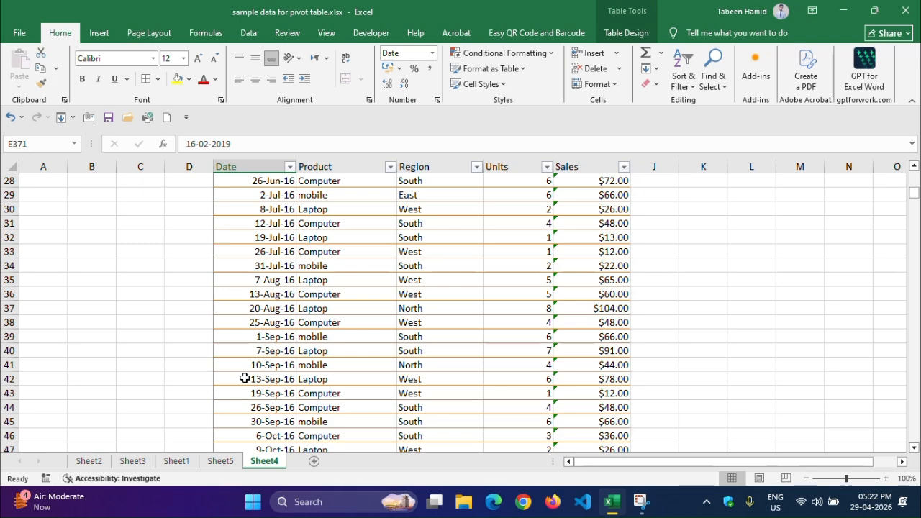
scroll(245, 379, up, 9)
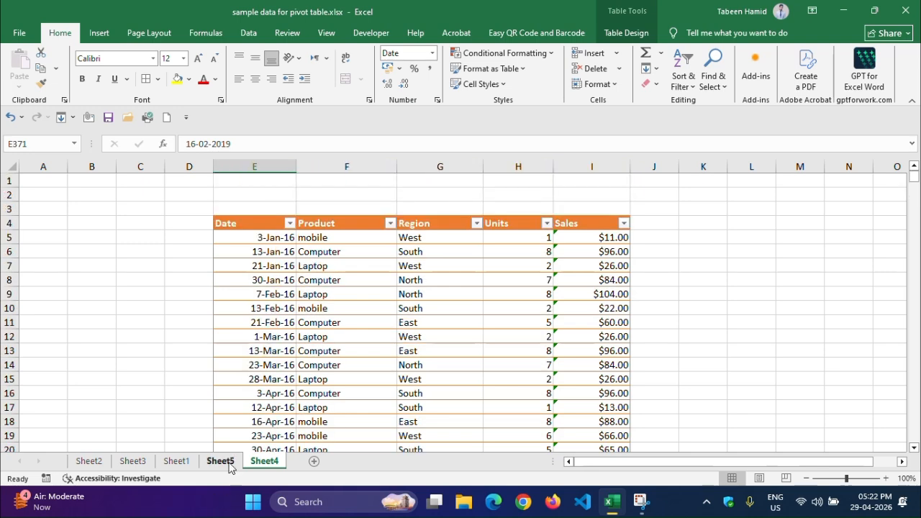
click(220, 461)
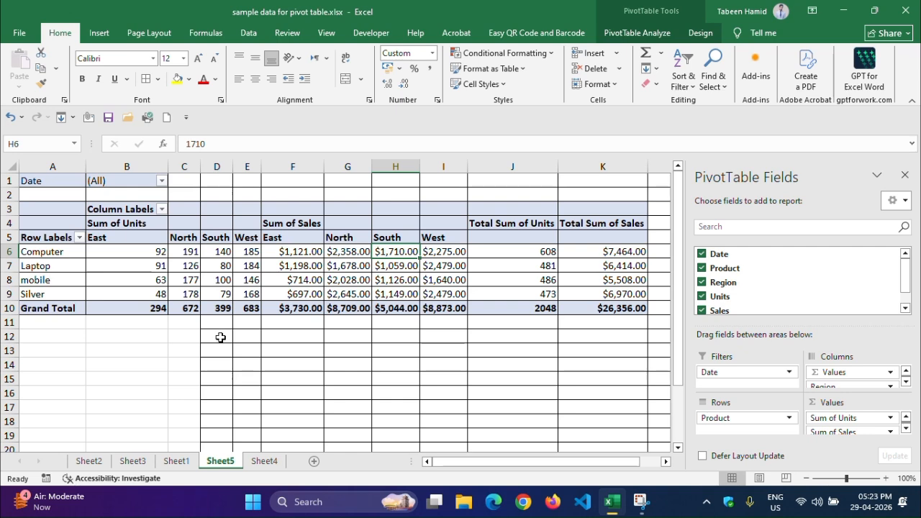
click(235, 314)
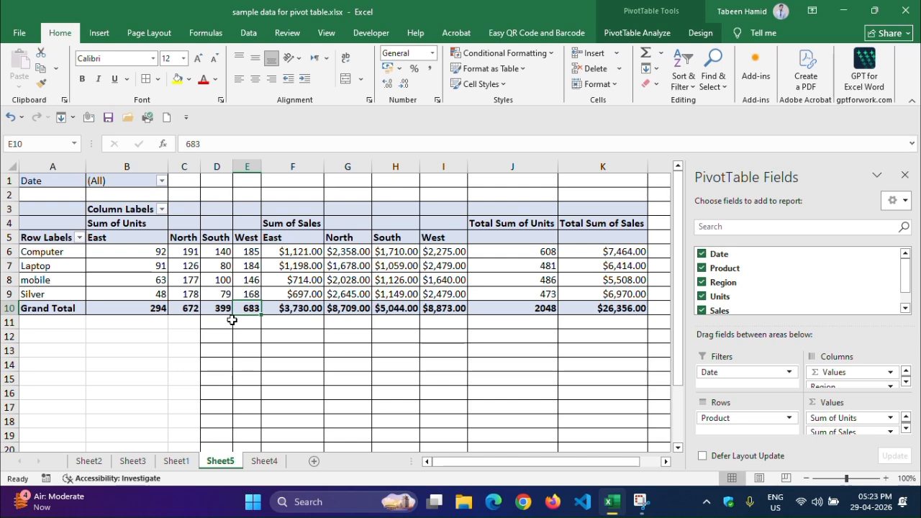
click(232, 321)
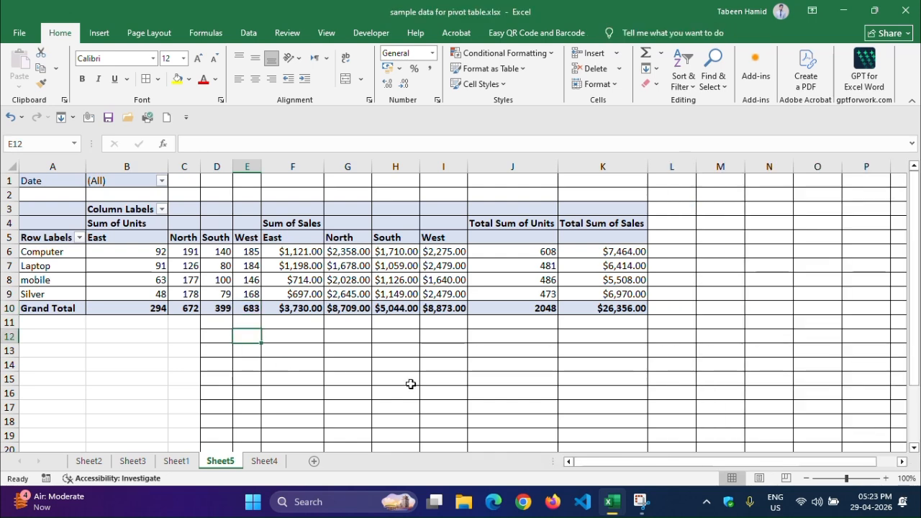
click(216, 265)
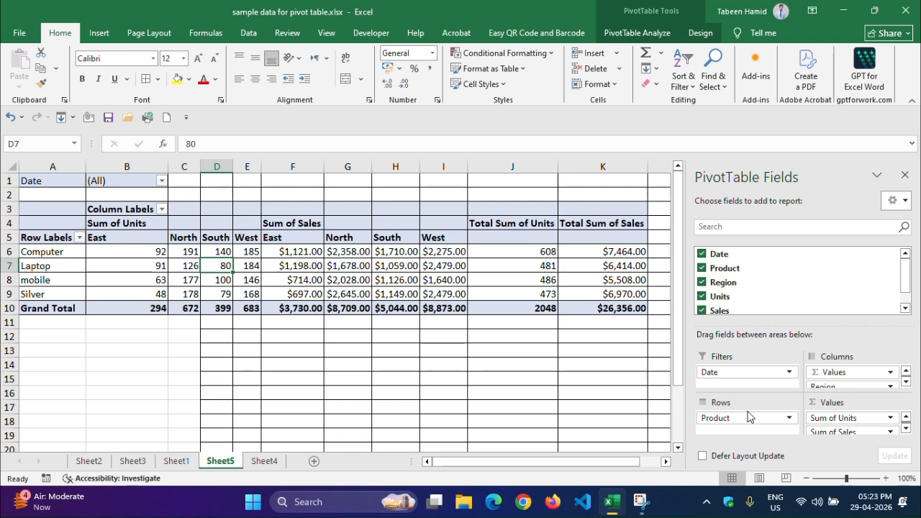
click(264, 460)
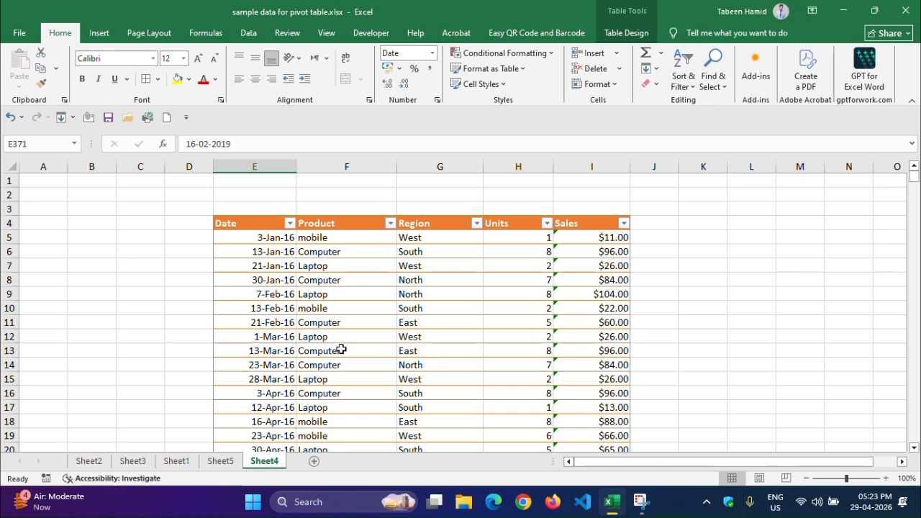
click(220, 461)
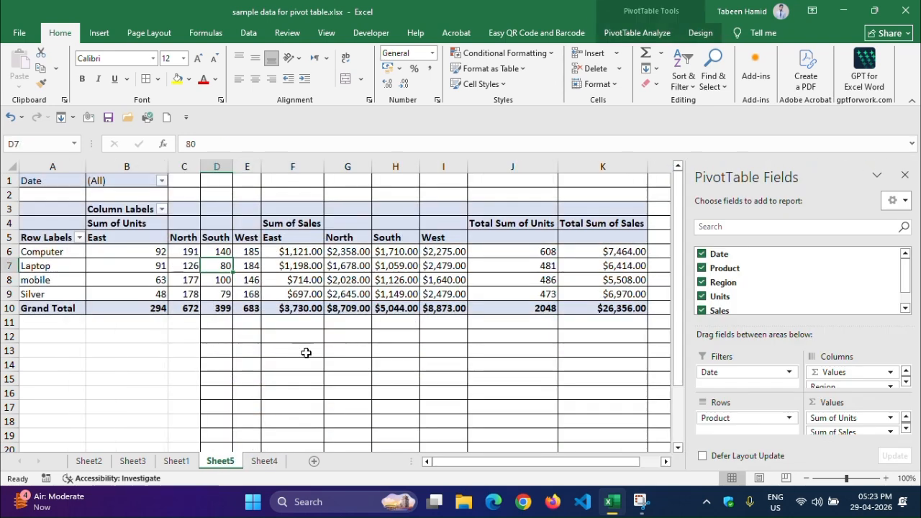